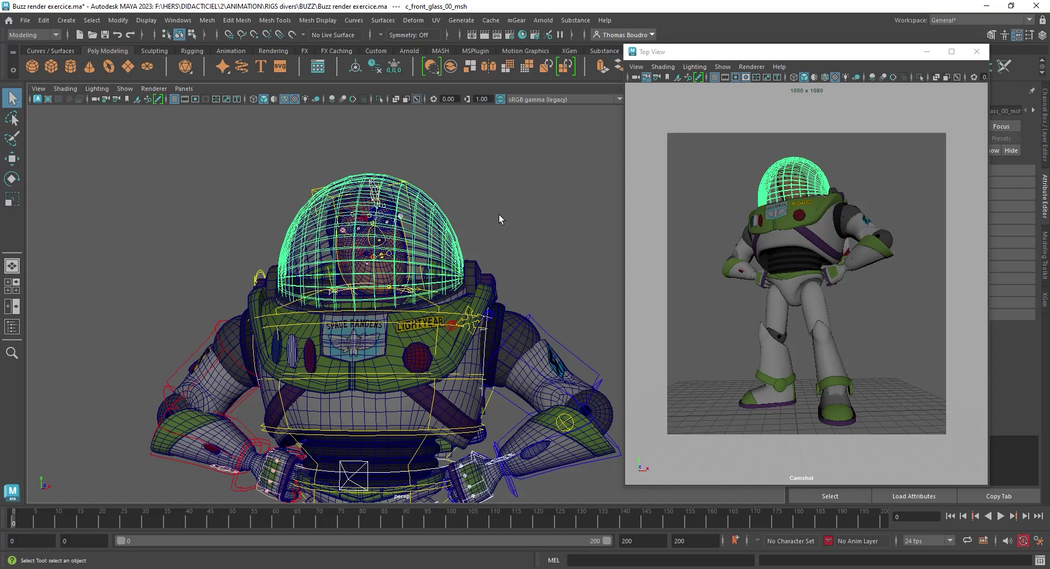
Step: Select the character's body mesh in the perspective view and open the Hypershade at full-screen size
alt+drag(462, 218, 383, 279)
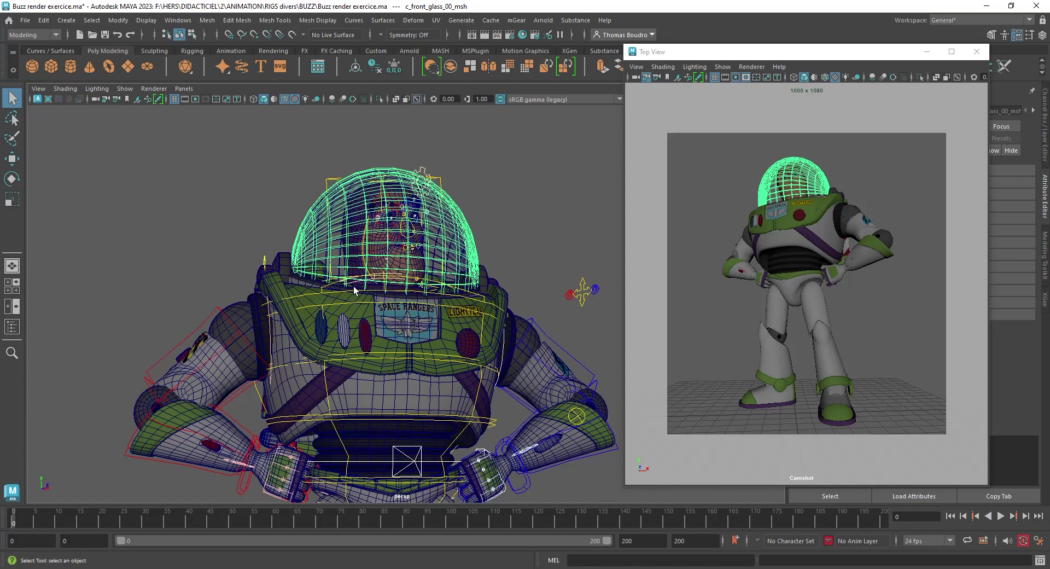
alt+drag(342, 305, 309, 313)
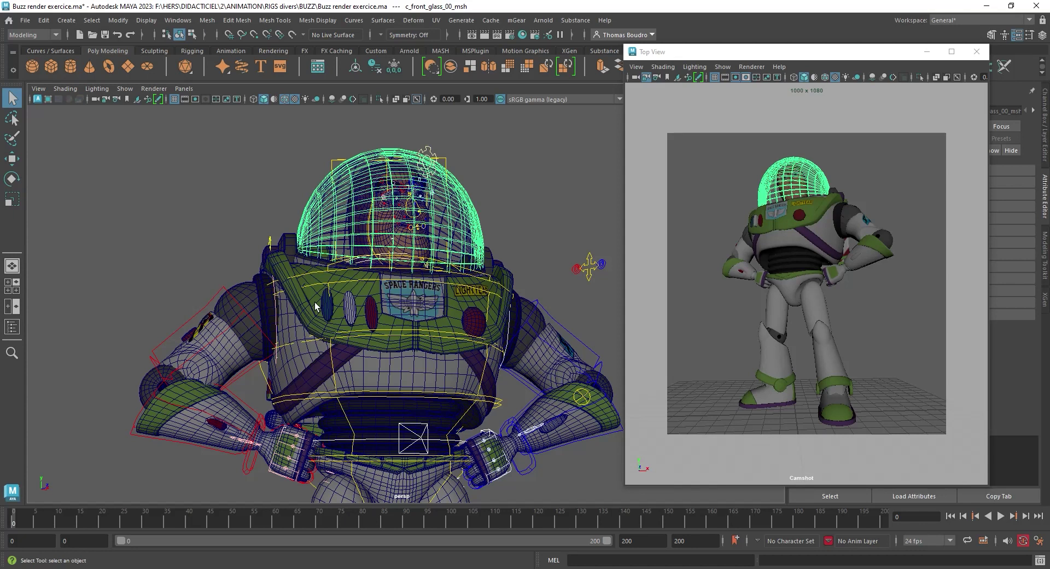
scroll(447, 314, up, 5)
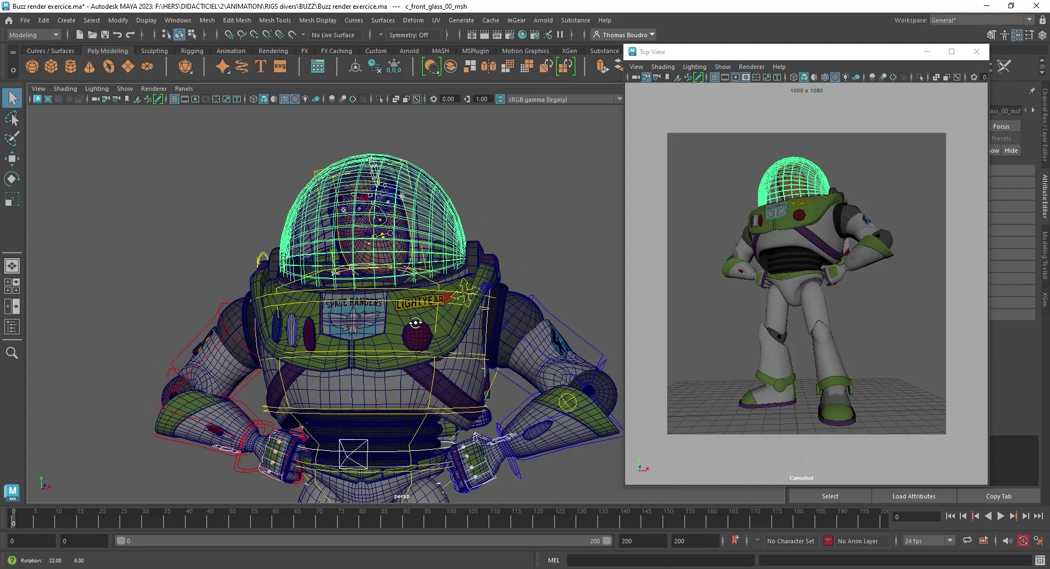
click(459, 326)
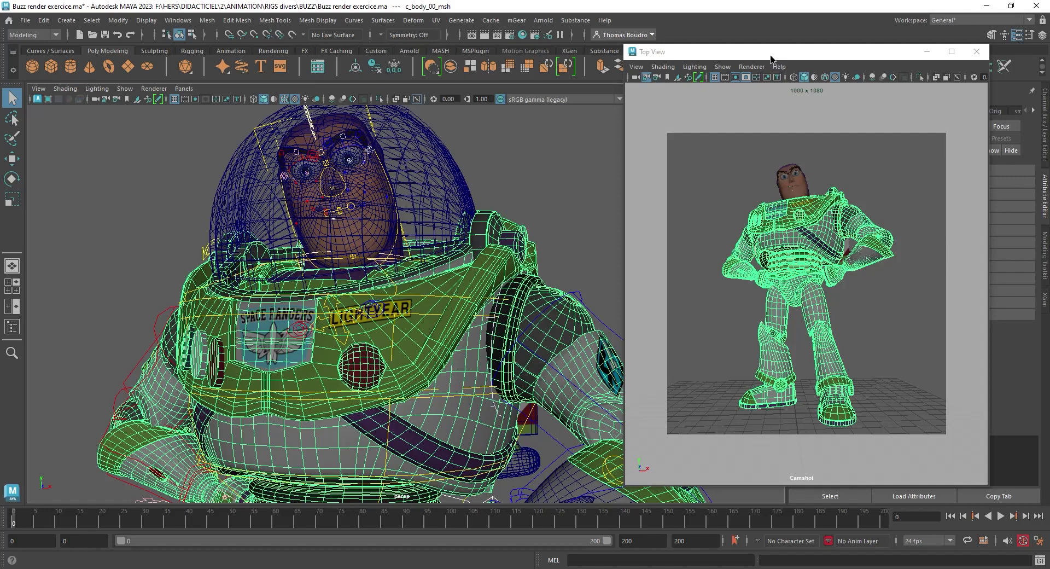
click(523, 34)
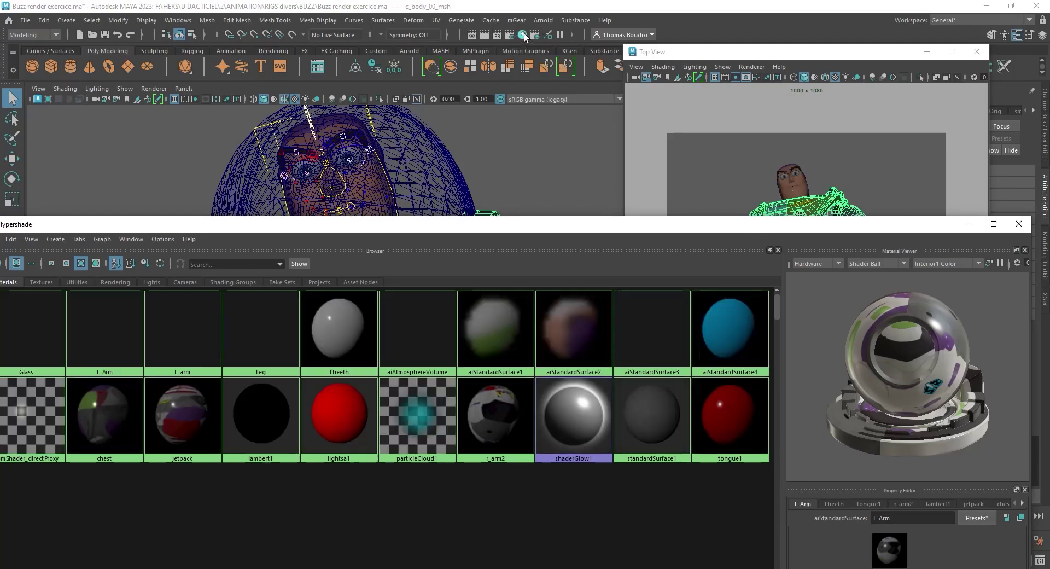
double_click(446, 226)
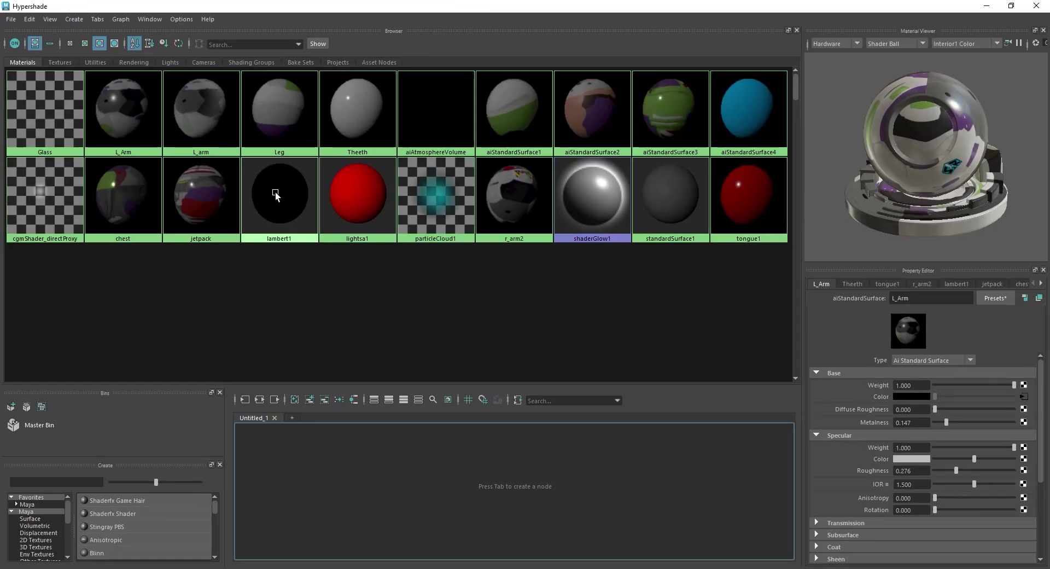
Step: Inspect the attributes of the r_arm2, Theeth and chest materials, ending with chest selected
click(514, 196)
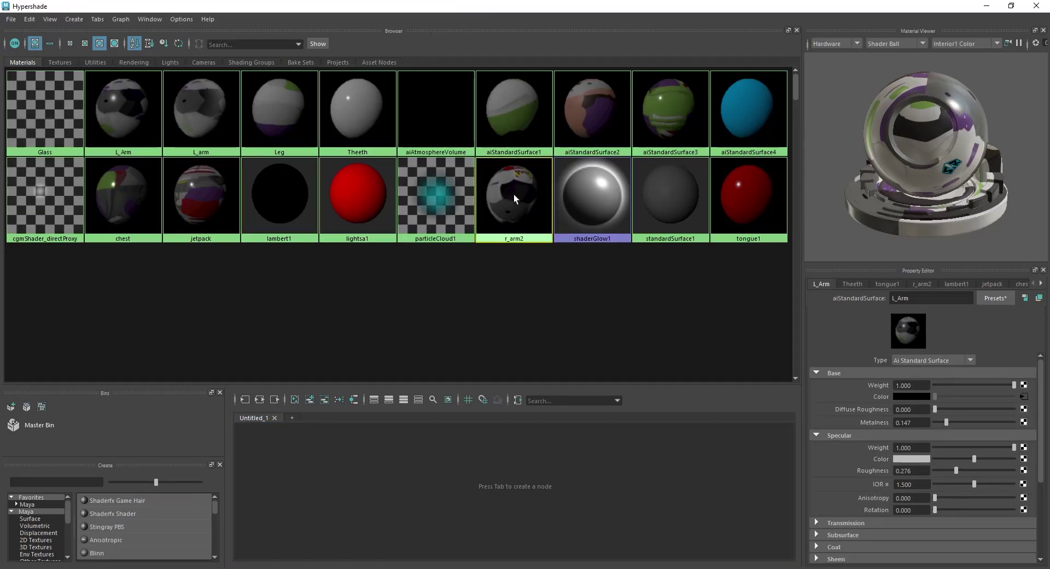
middle_drag(514, 195, 897, 362)
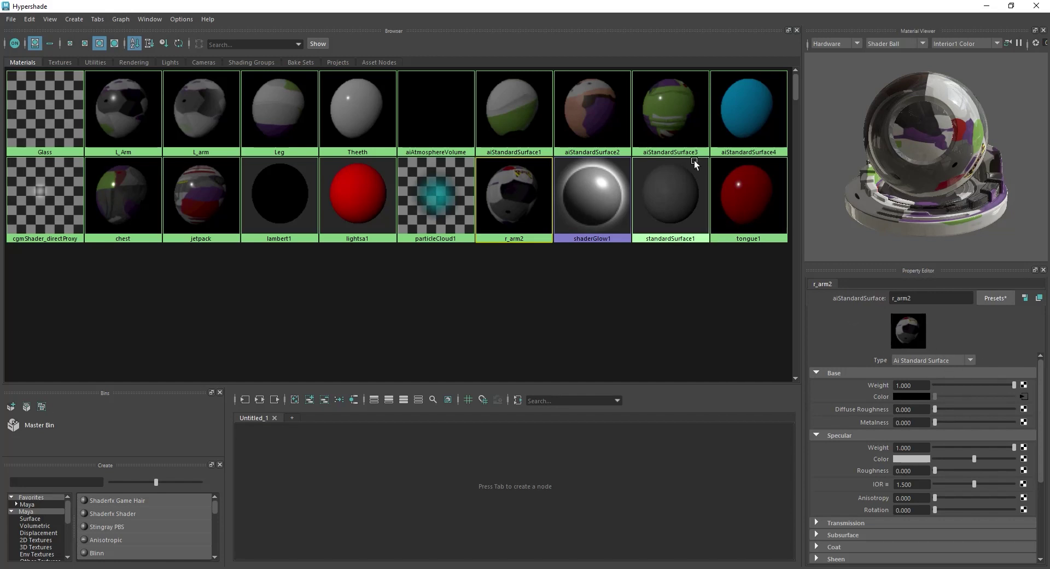
middle_drag(602, 118, 731, 105)
click(374, 104)
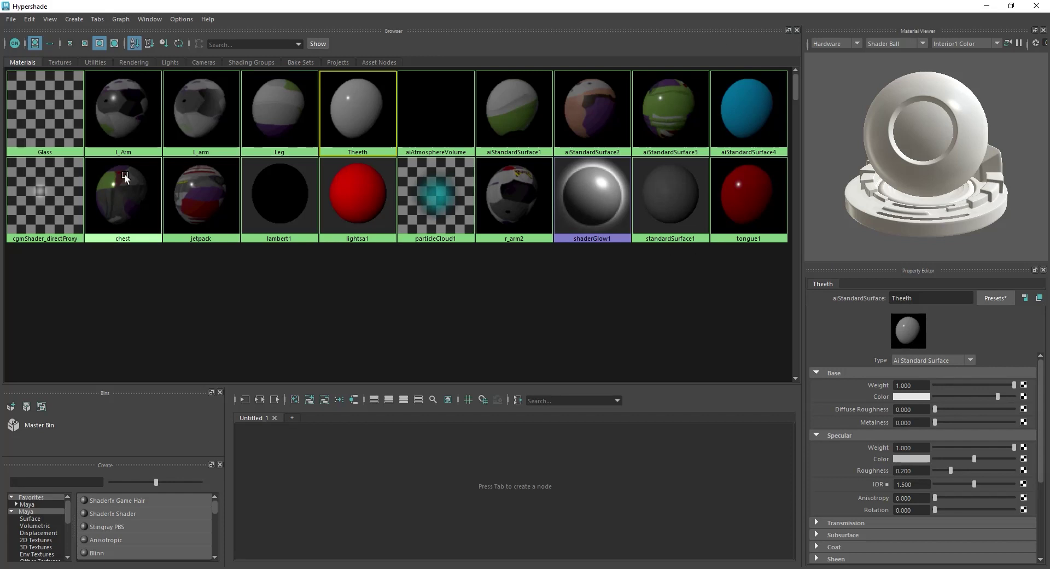
middle_drag(125, 182, 111, 219)
click(111, 219)
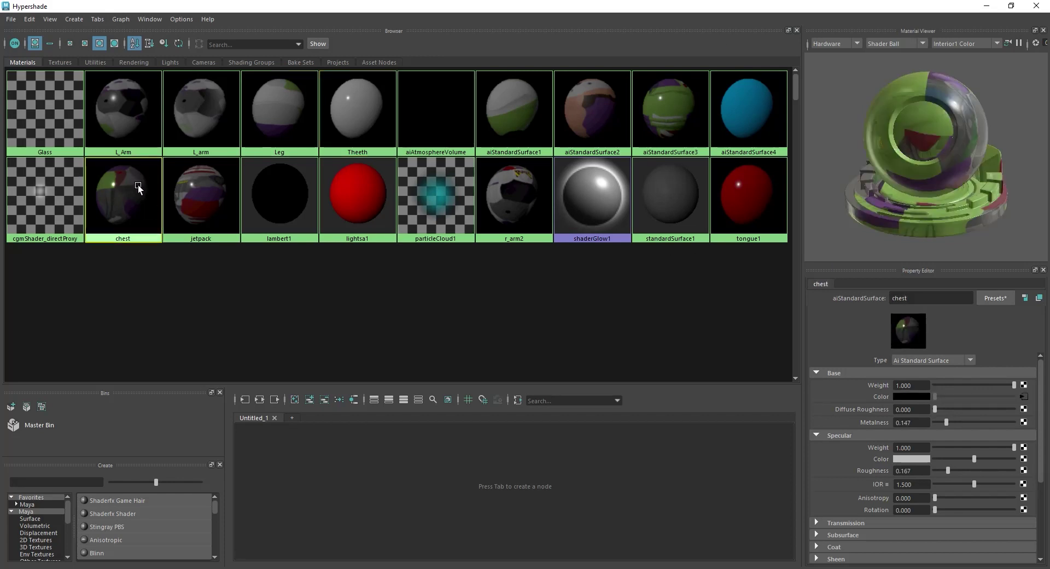
Step: Try to convert the chest material to a Lambert shader and undo the change
drag(224, 8, 246, 40)
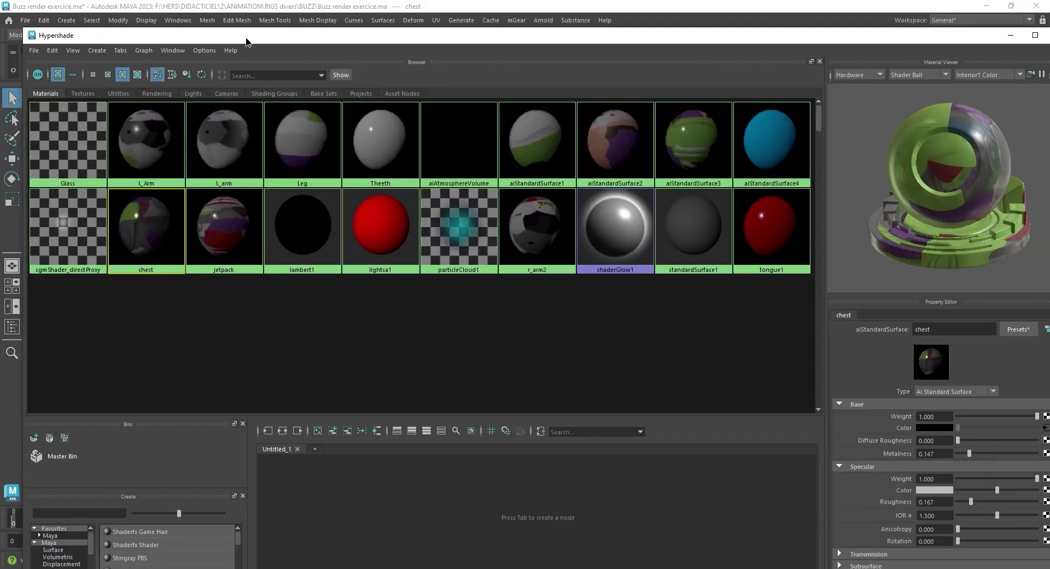
click(950, 392)
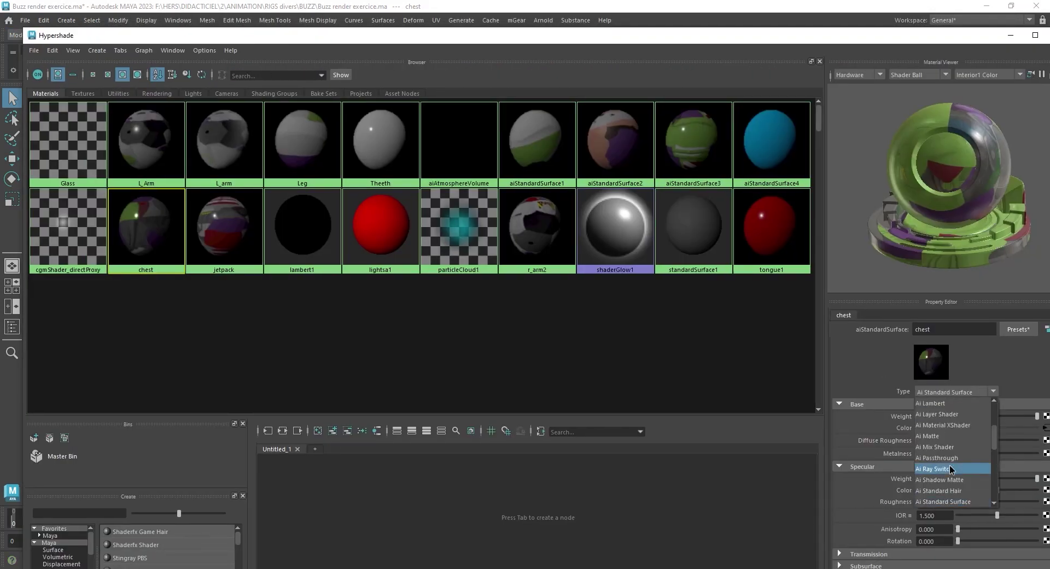
scroll(952, 459, up, 2)
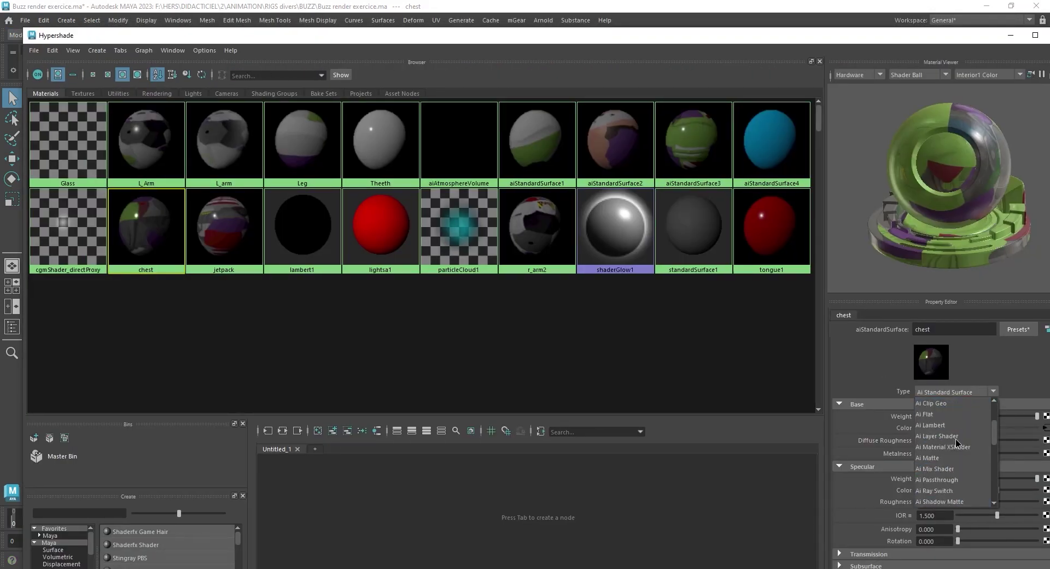
scroll(956, 444, down, 4)
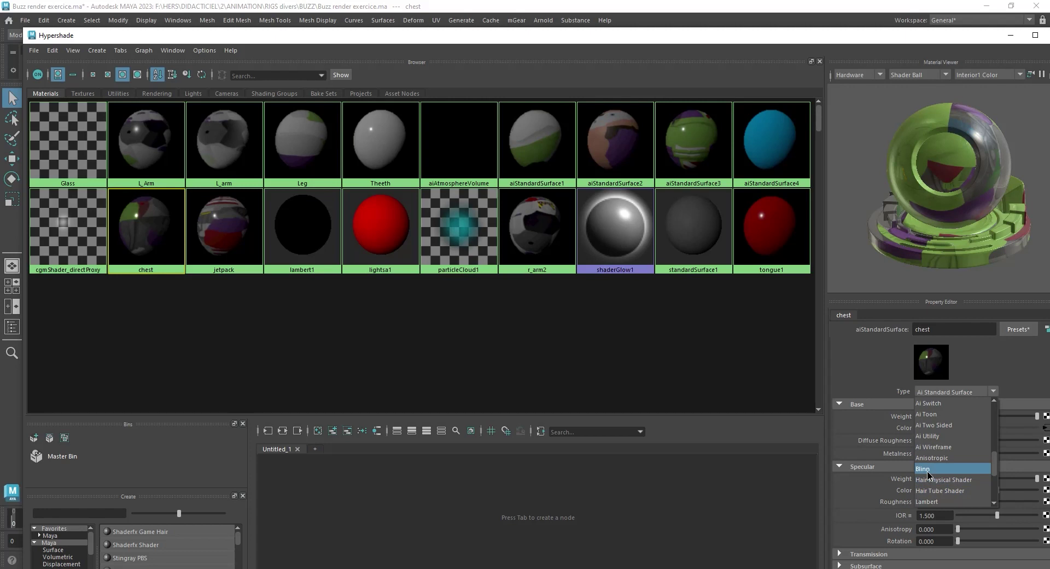
click(934, 502)
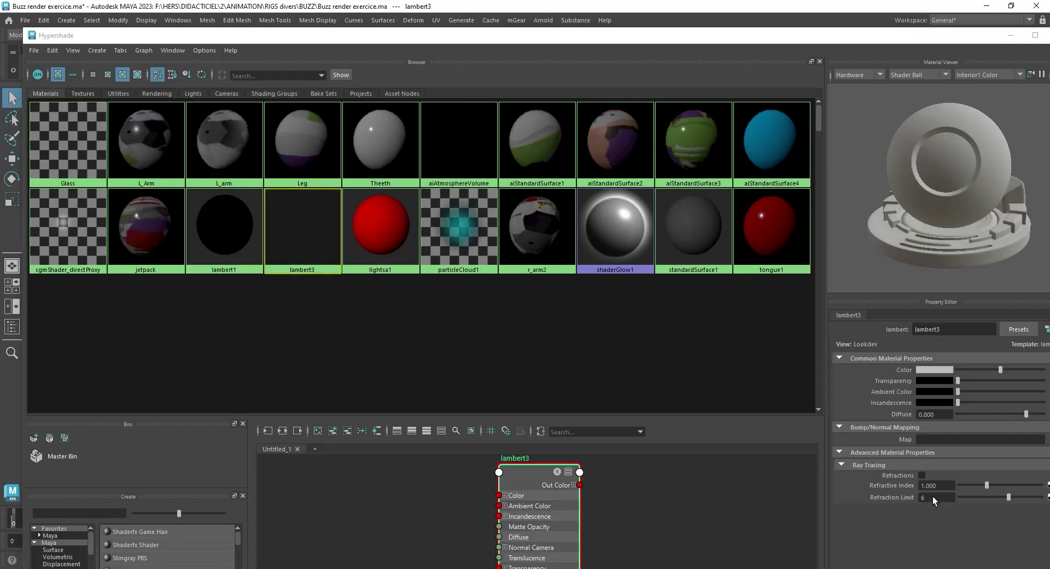
double_click(794, 39)
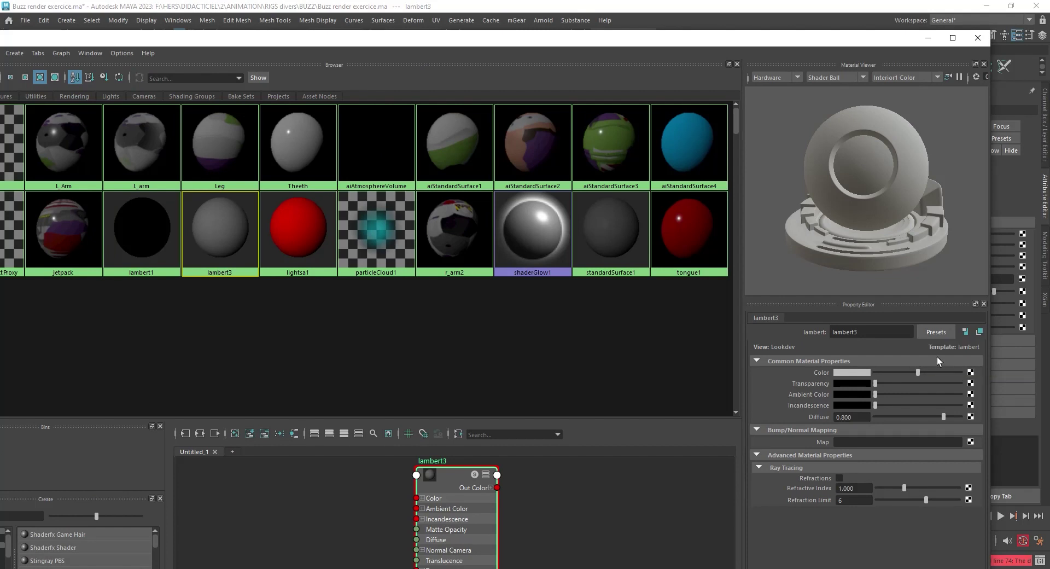
click(1001, 313)
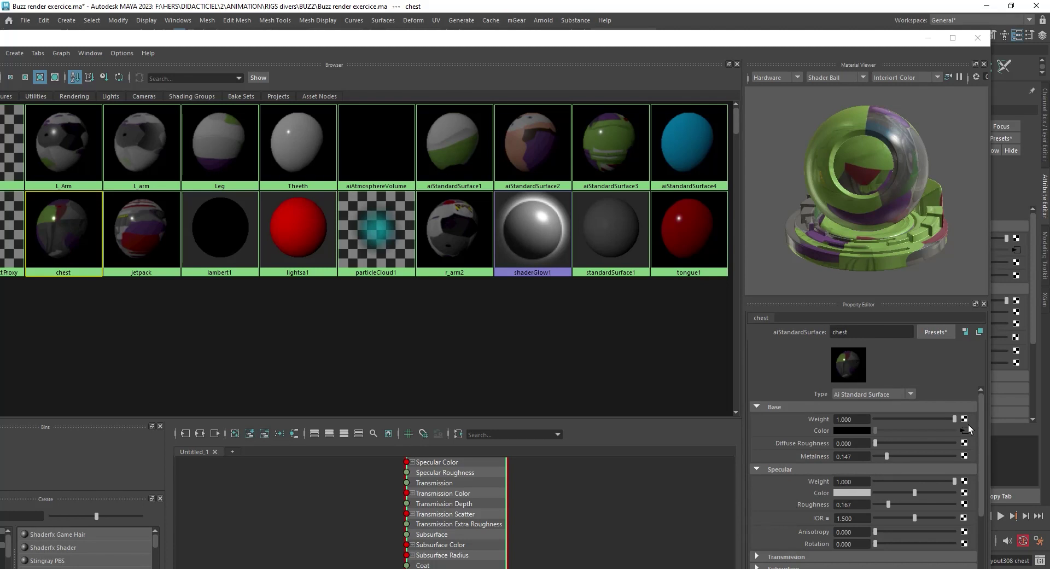
Step: Check the image file feeding the chest material's base color and find that PNG in the BUZZ textures folder
click(964, 430)
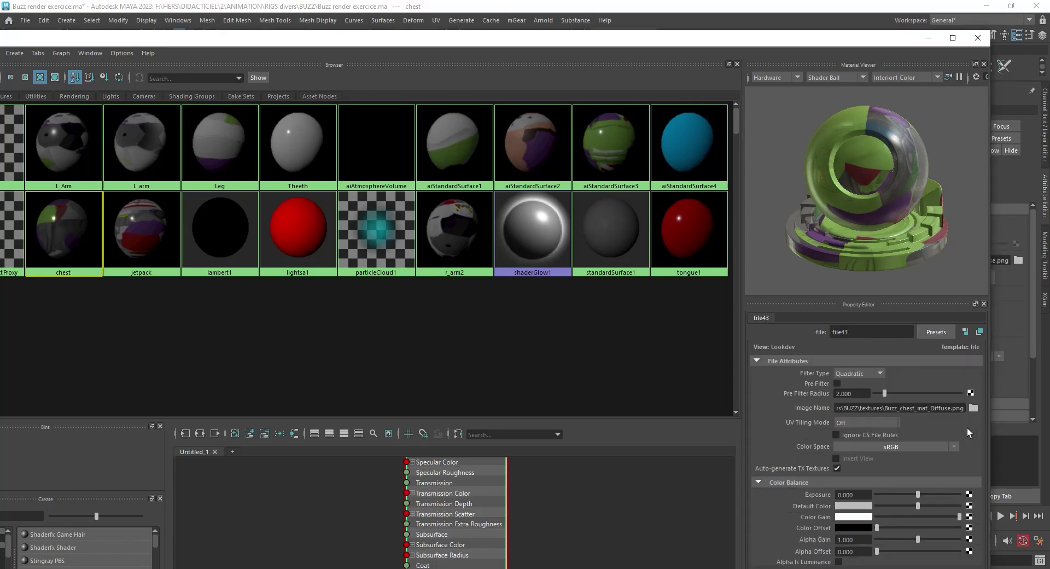
drag(884, 409, 914, 409)
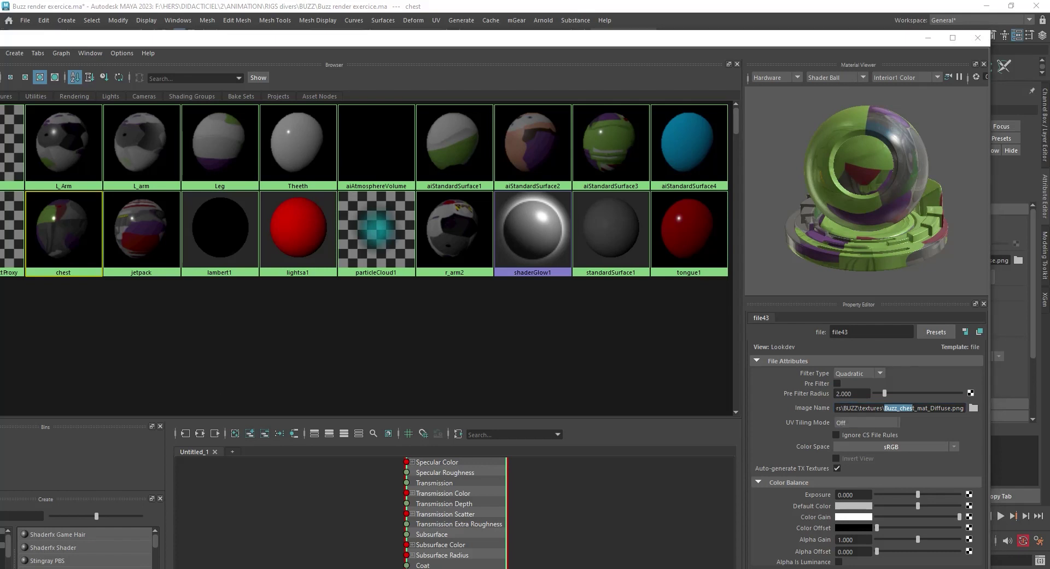
key(alt+Tab)
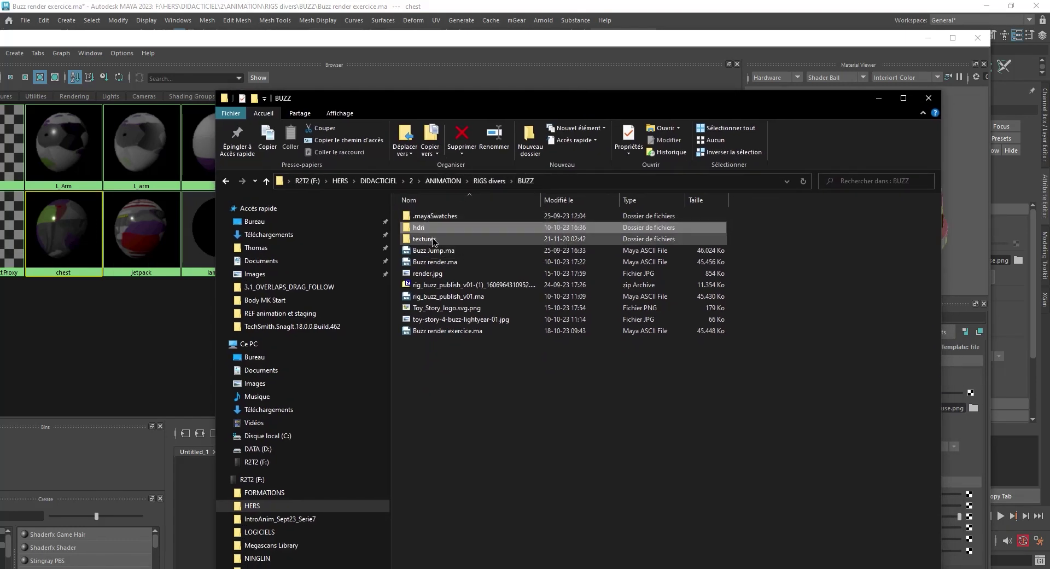
click(459, 331)
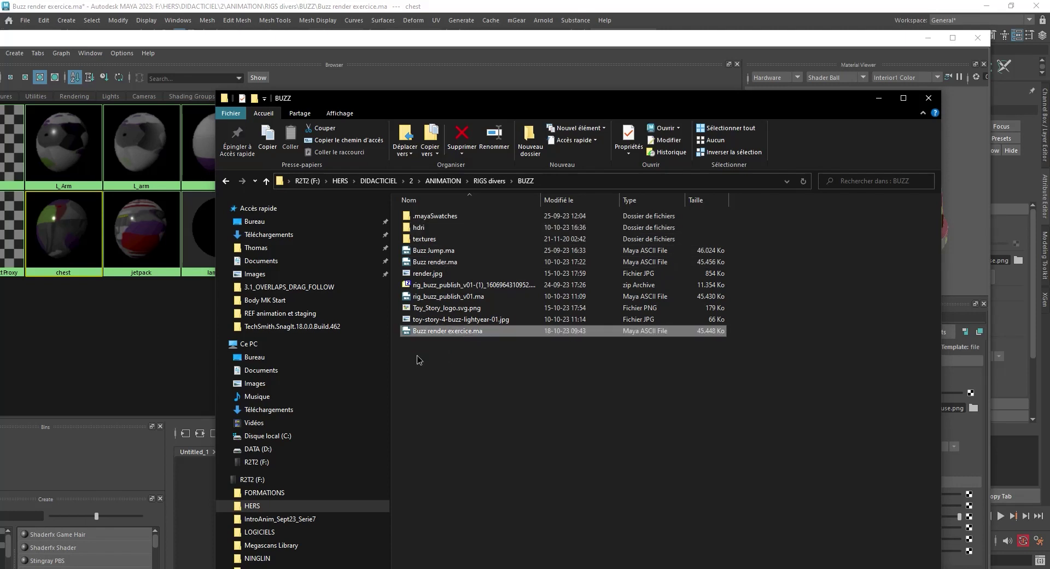
double_click(431, 241)
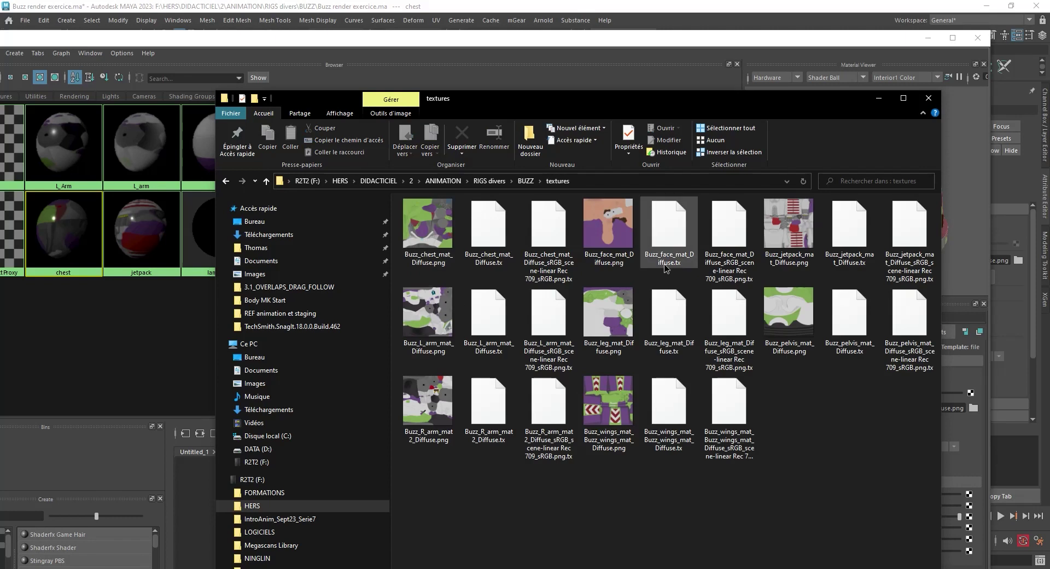
click(429, 233)
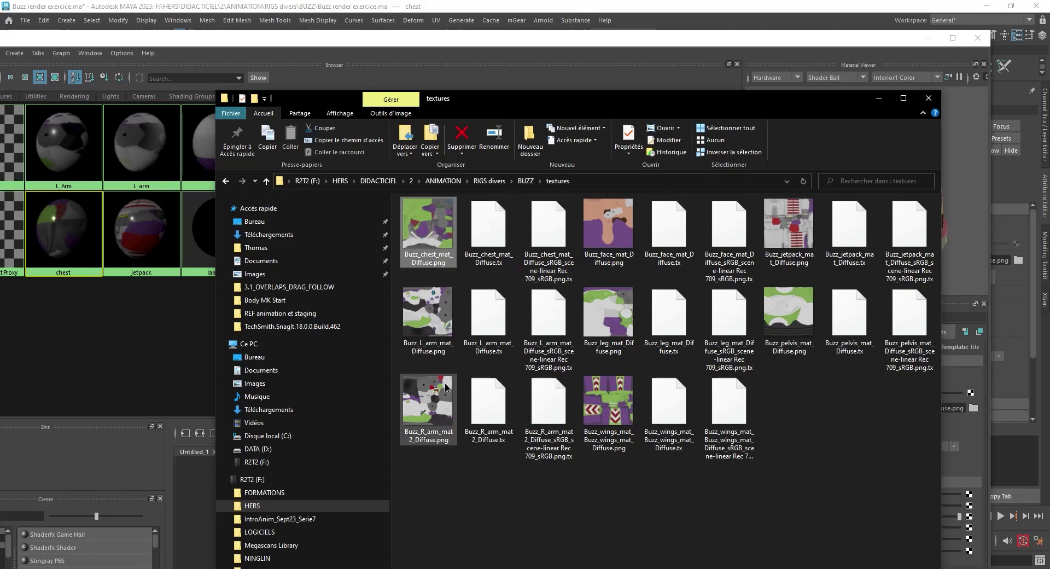
Step: Compare the file details of Buzz_chest_mat_Diffuse.png and Buzz_chest_mat_Diffuse.tx
mouse_move(443, 243)
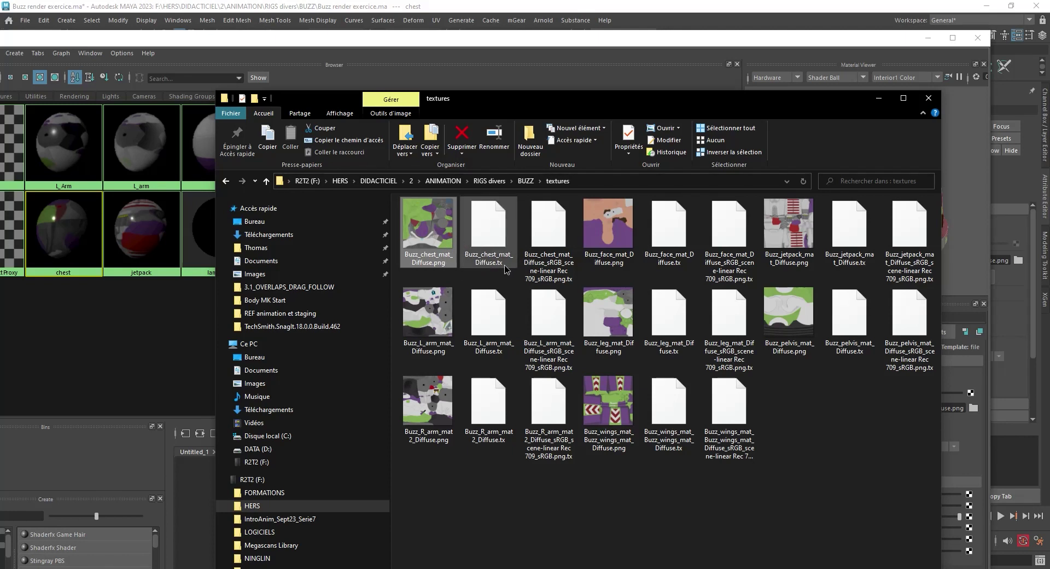
mouse_move(509, 268)
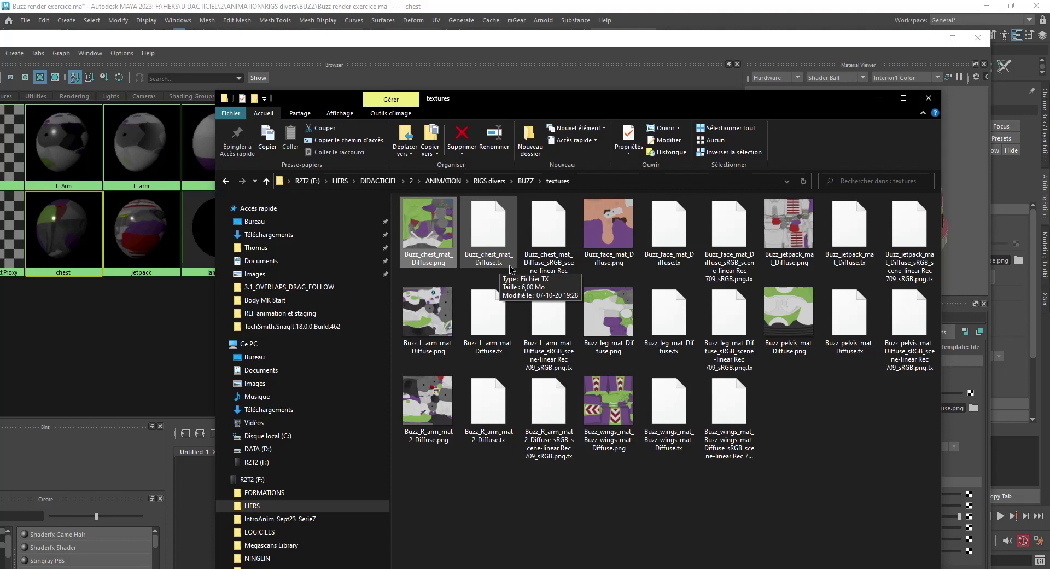
mouse_move(440, 268)
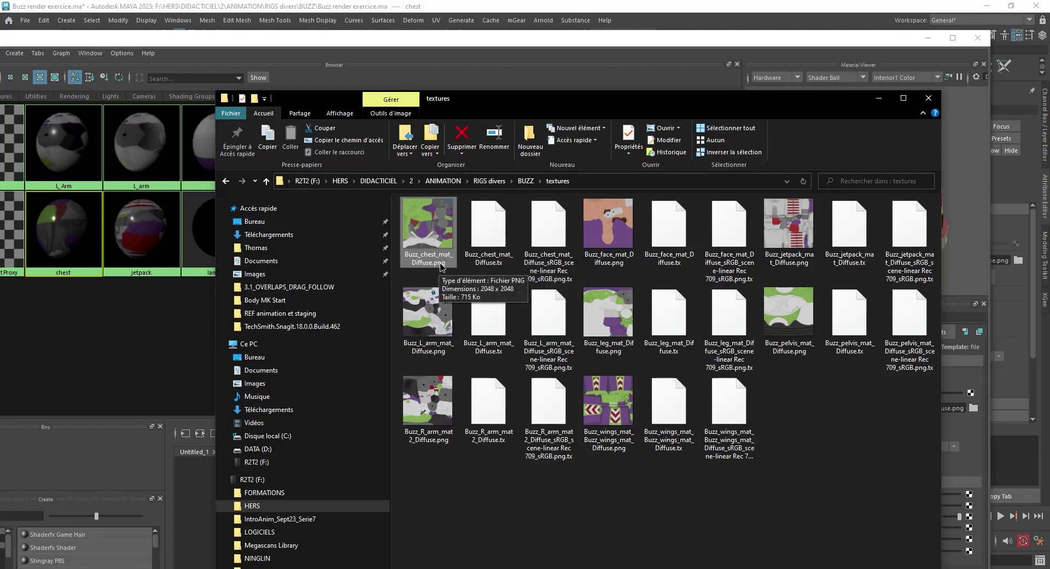
click(494, 261)
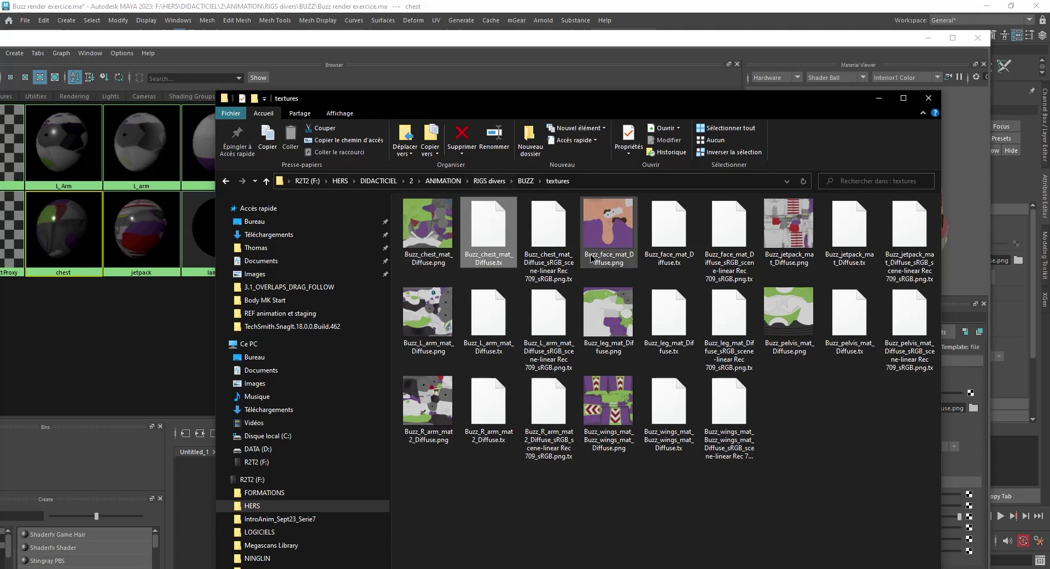
Step: Copy the textures folder's path and switch back to the Hypershade in Maya
click(592, 181)
key(ctrl+c)
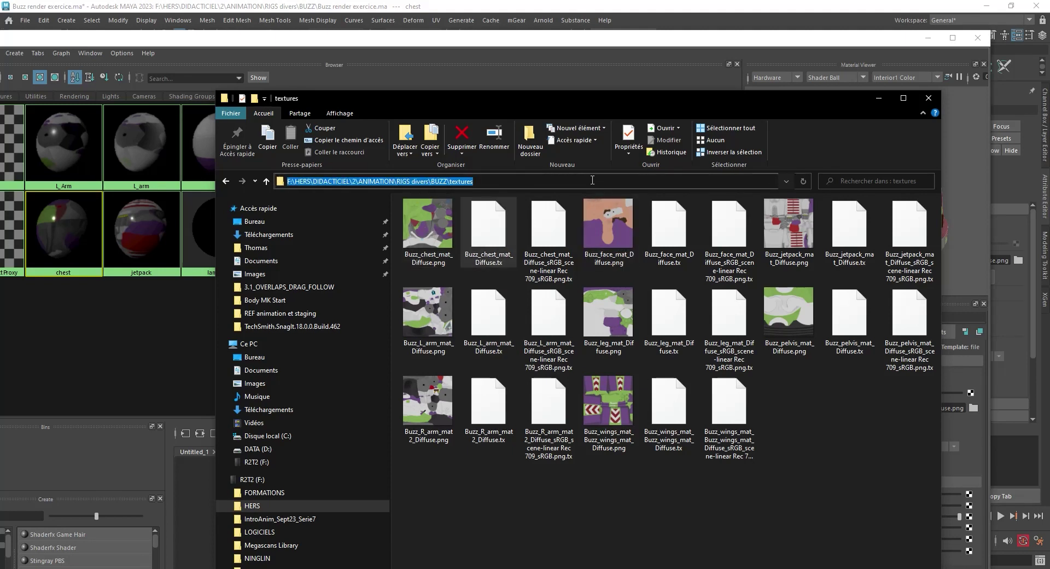
click(636, 83)
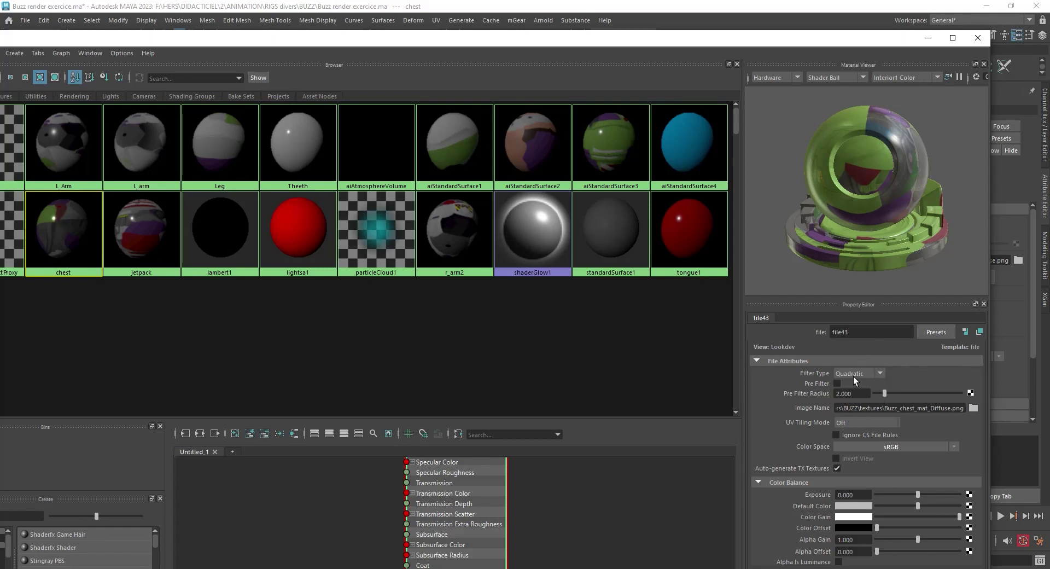
Step: Change the chest material's type to Lambert
click(98, 232)
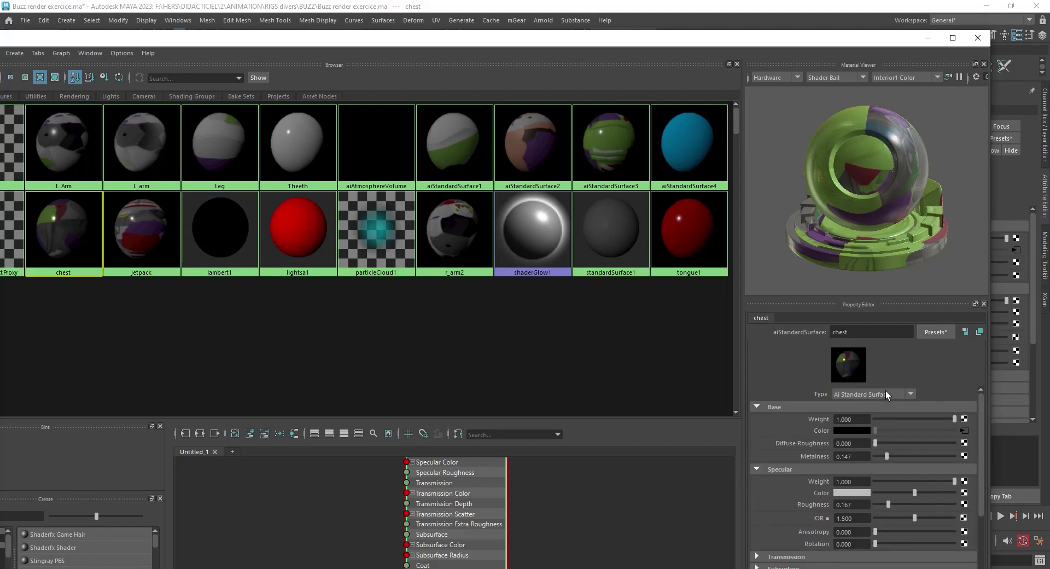
click(852, 393)
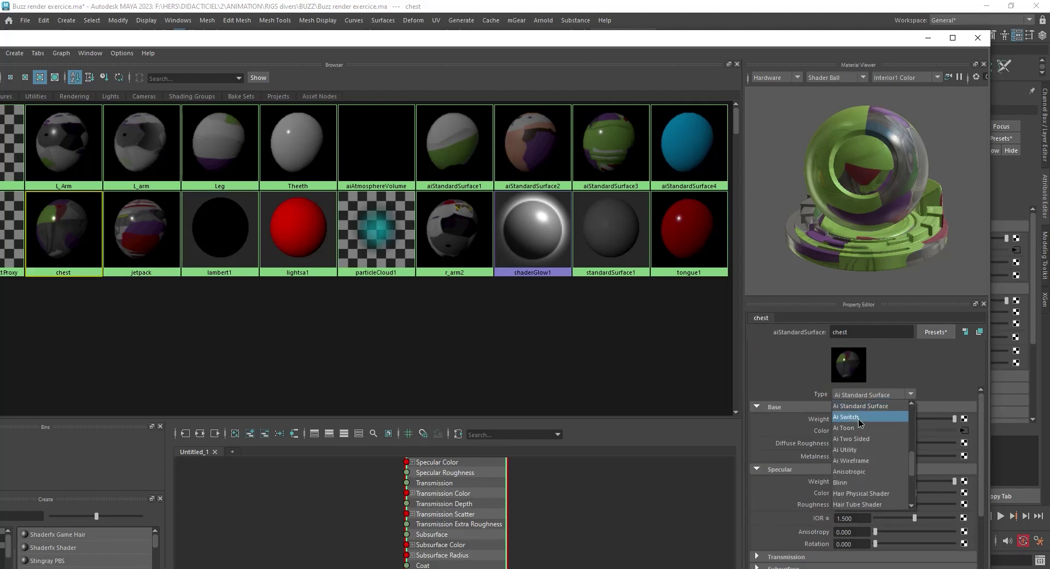
scroll(867, 482, down, 4)
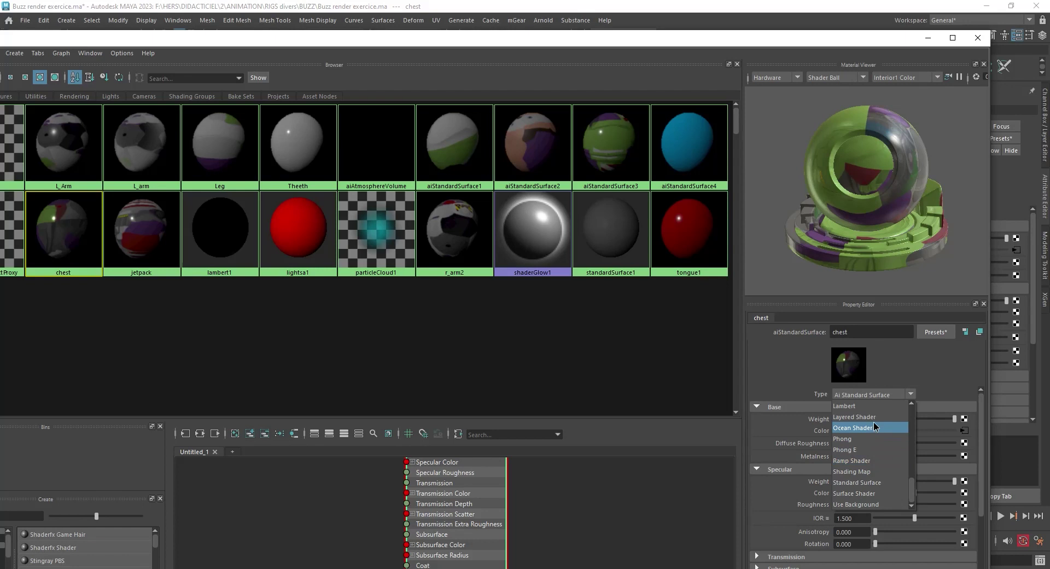
click(873, 407)
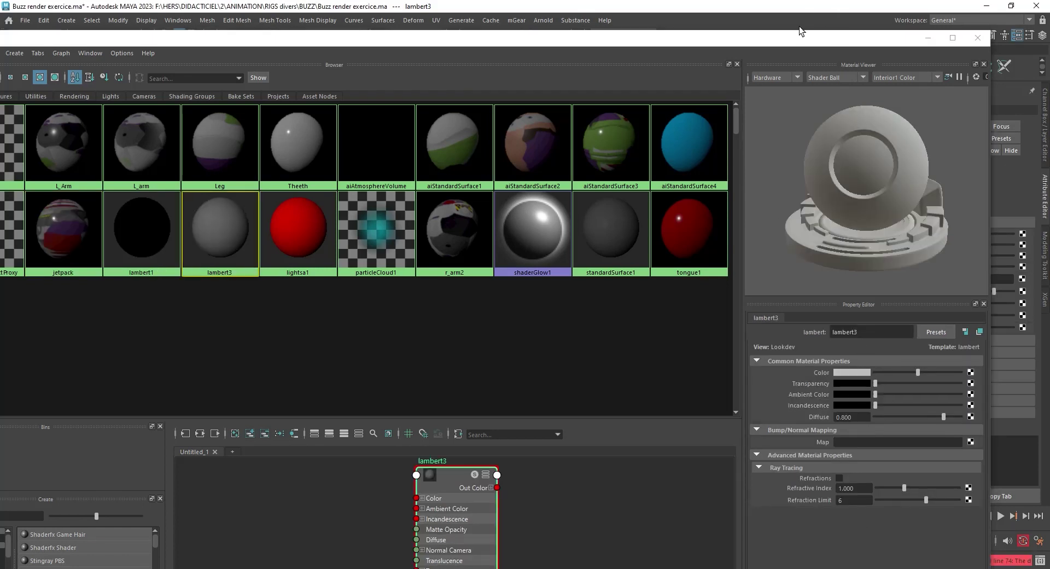
Step: Move the Hypershade window aside and minimize the Top View window to uncover the Attribute Editor
drag(800, 33, 660, 37)
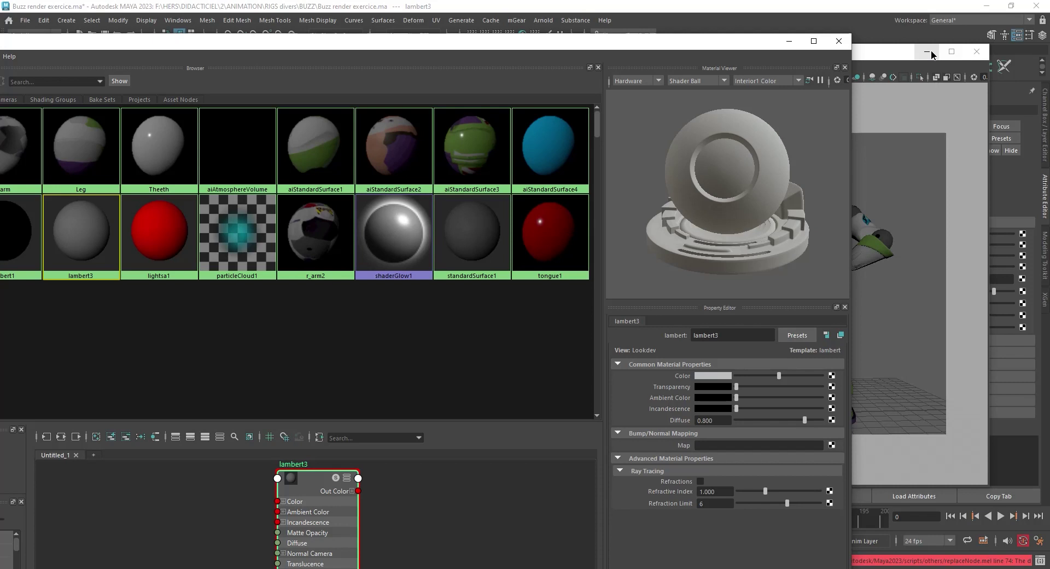
click(940, 53)
click(927, 51)
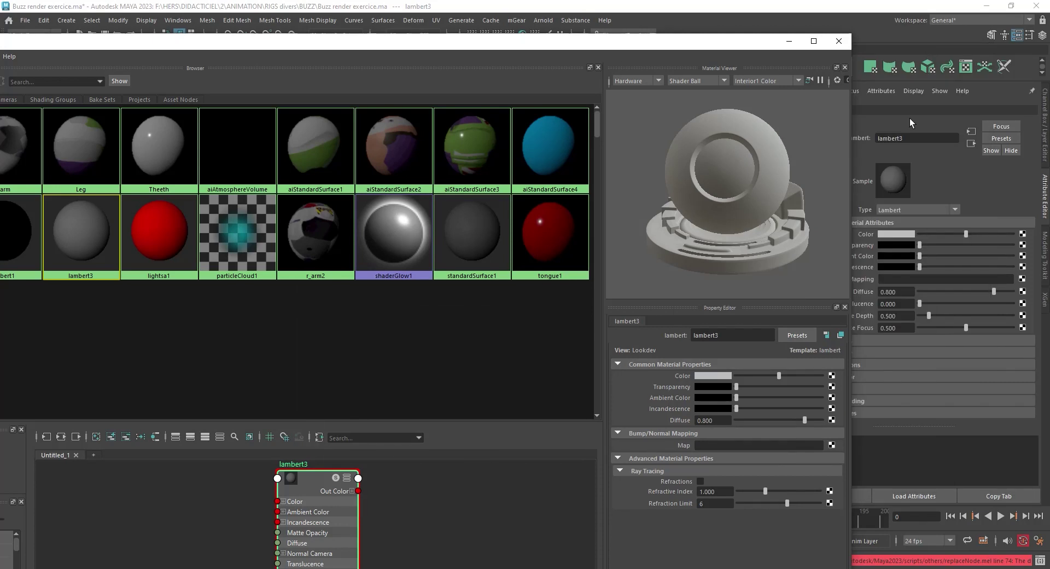
Step: Change the lambert3 material's type to Standard Surface
click(915, 210)
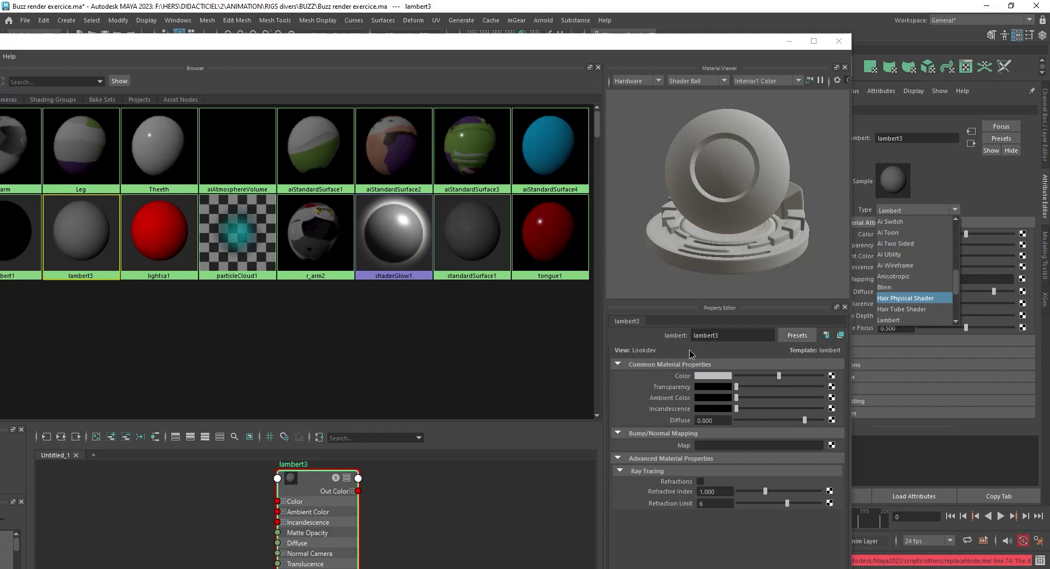
scroll(926, 291, down, 3)
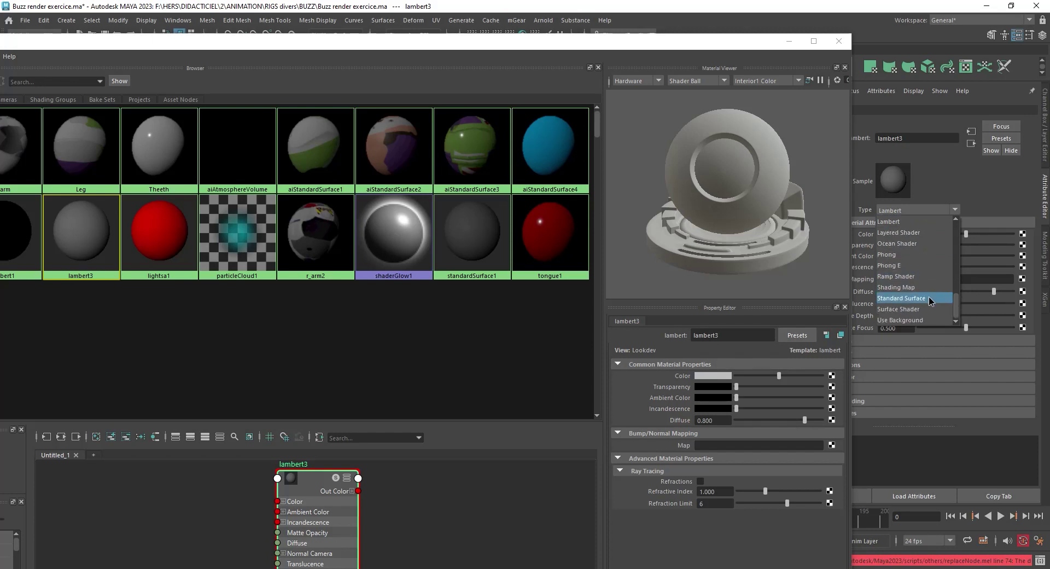
click(928, 296)
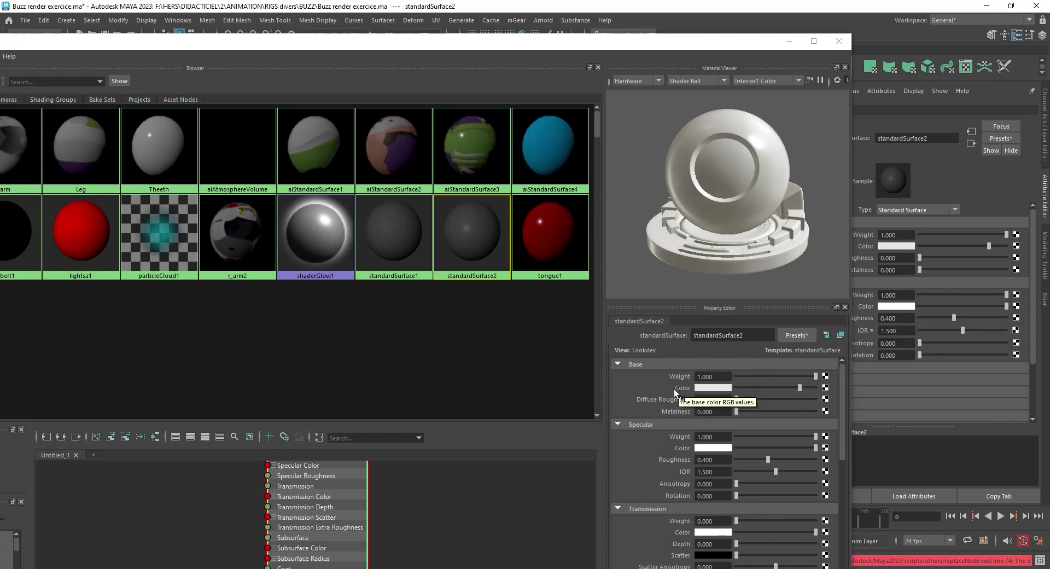
Step: Connect a File texture to the material's base color and load Buzz_chest_mat_Diffuse.png from the copied BUZZ\textures folder path
click(826, 387)
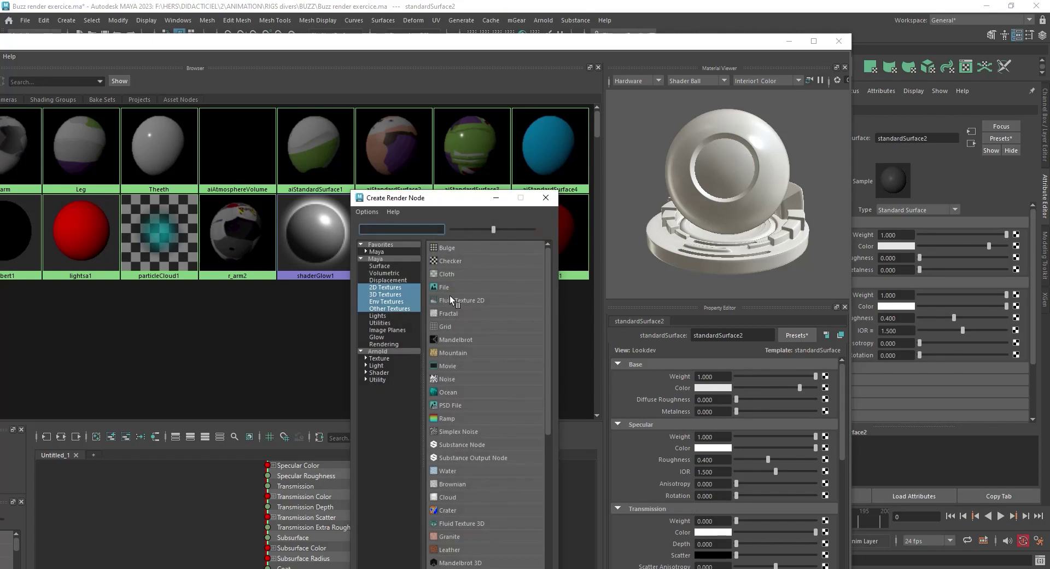
click(447, 285)
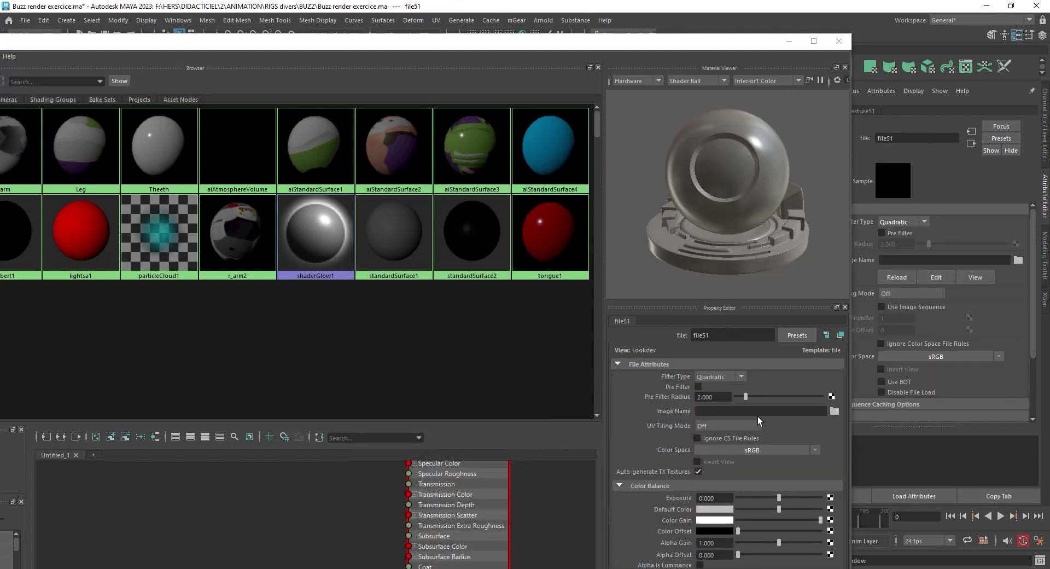
click(835, 411)
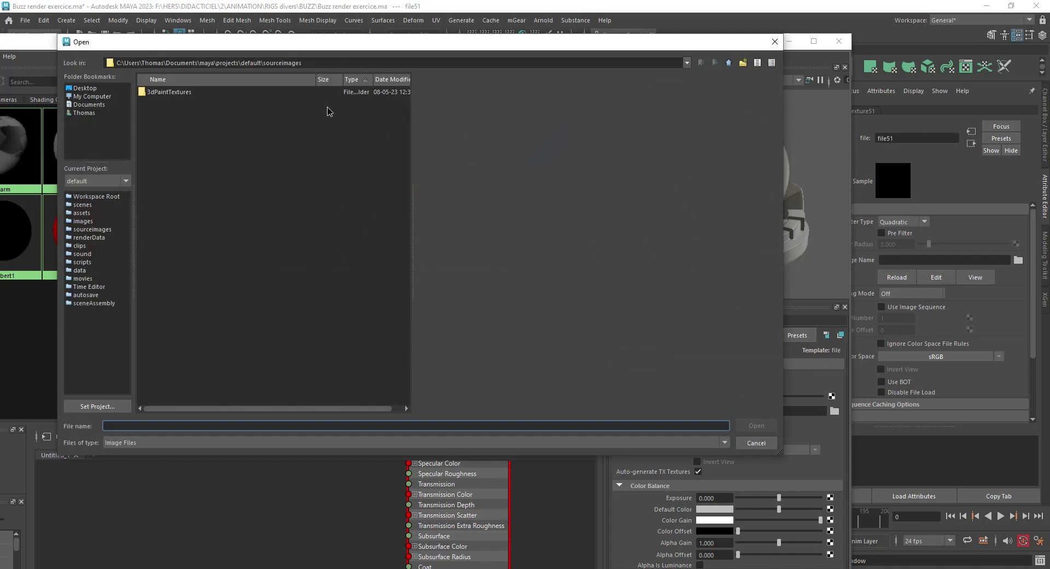
click(330, 65)
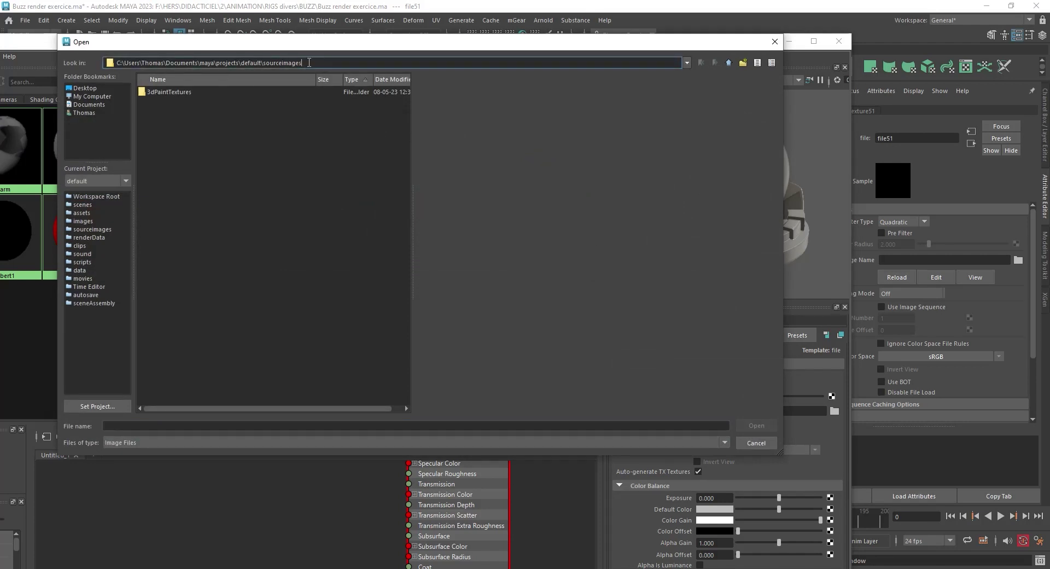
drag(302, 63, 116, 62)
key(ctrl+v)
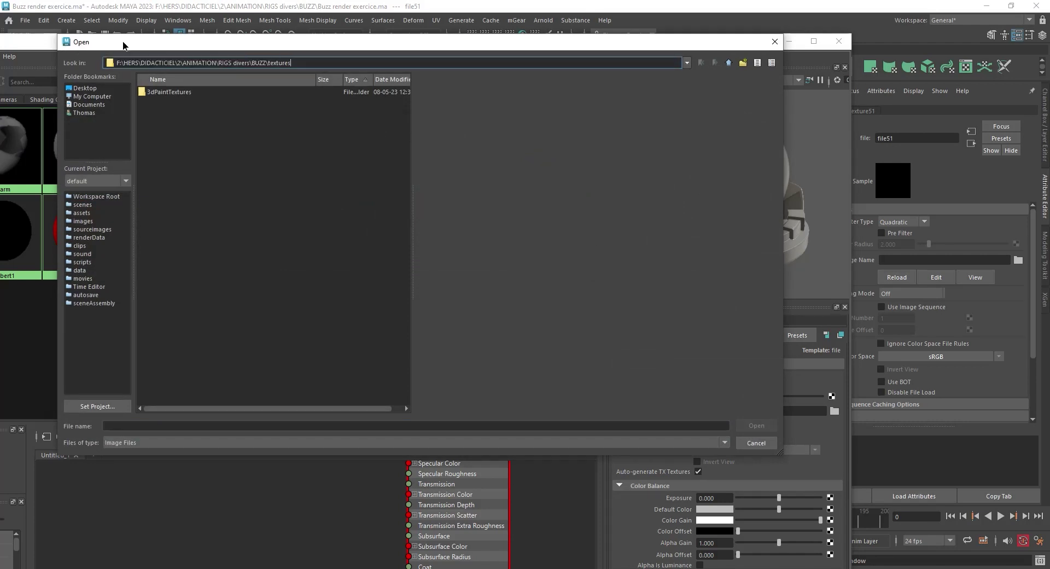
key(Return)
click(204, 93)
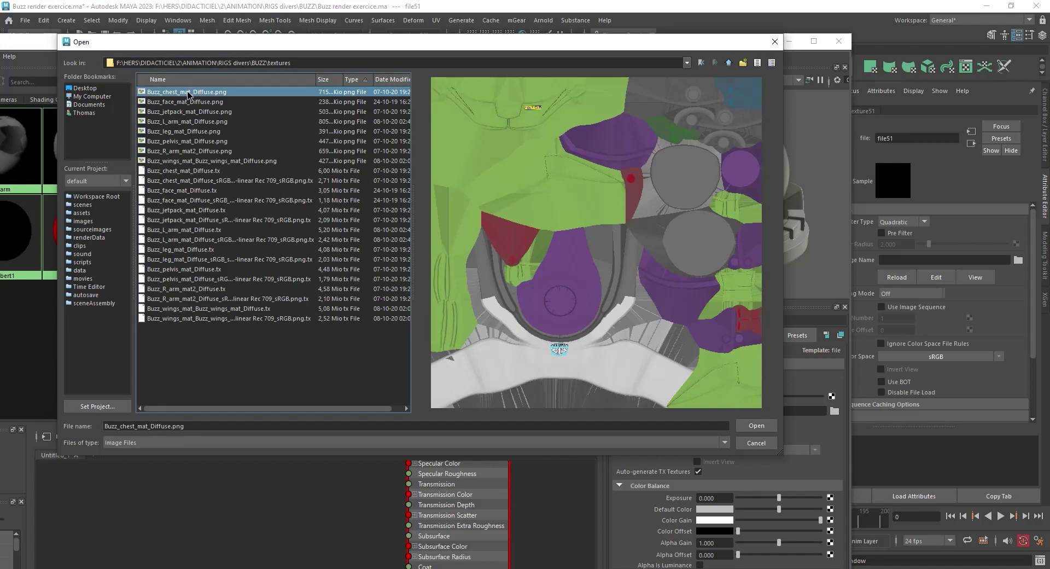
double_click(188, 94)
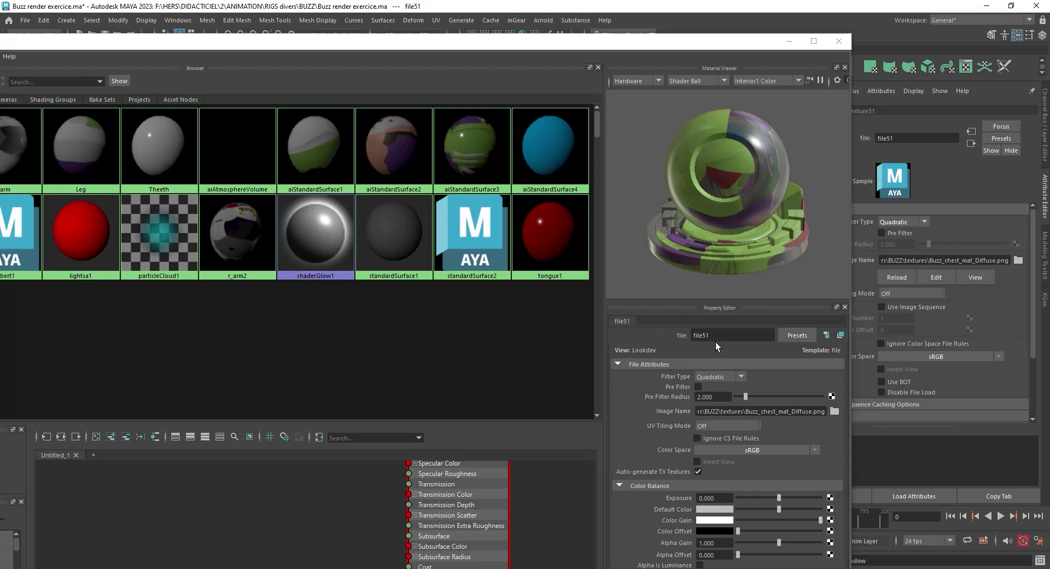
Step: Move the Hypershade window aside to uncover the file node's settings in the Attribute Editor
double_click(701, 334)
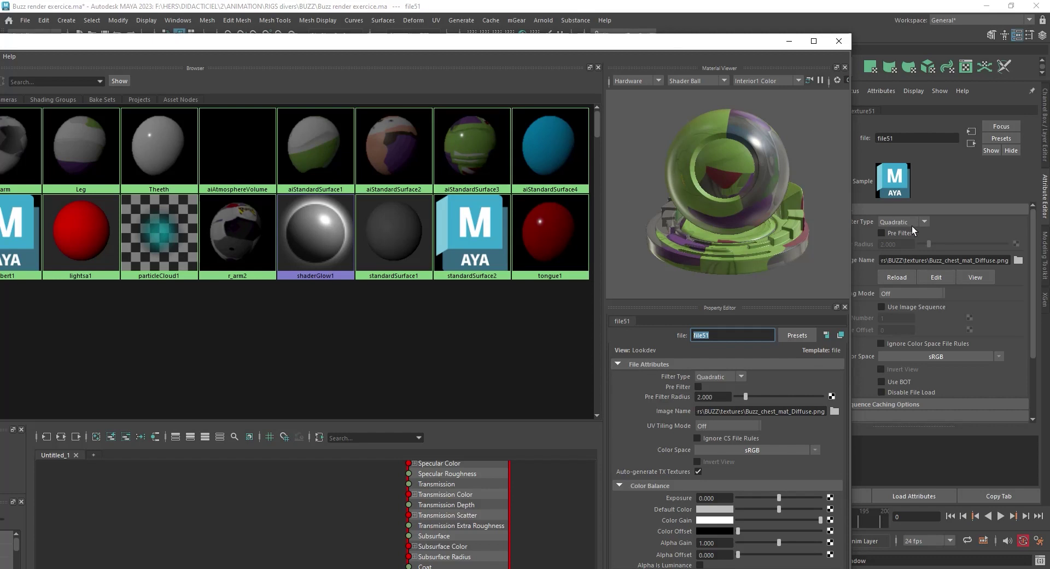
drag(635, 48, 547, 50)
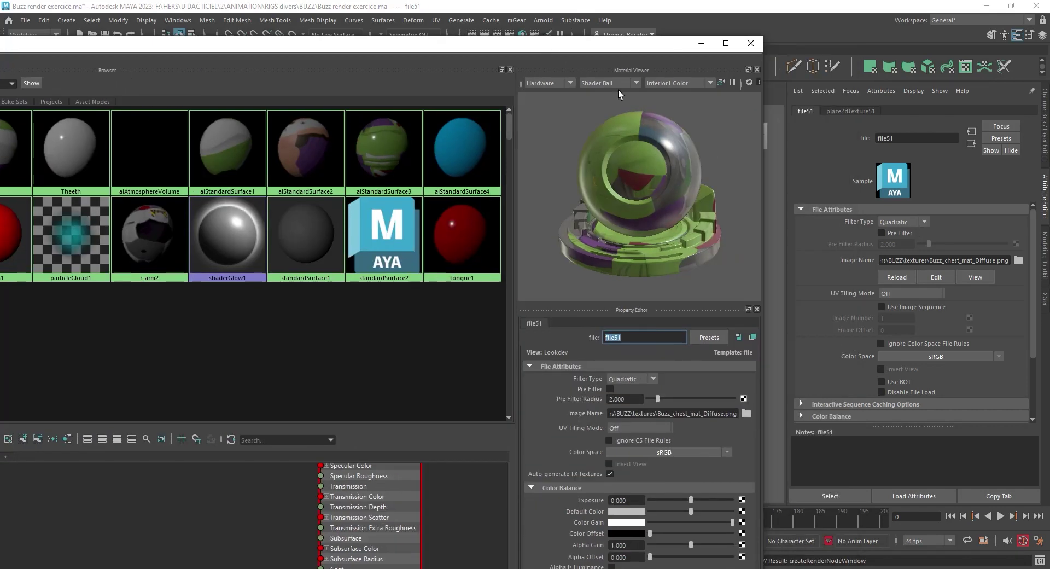
click(980, 287)
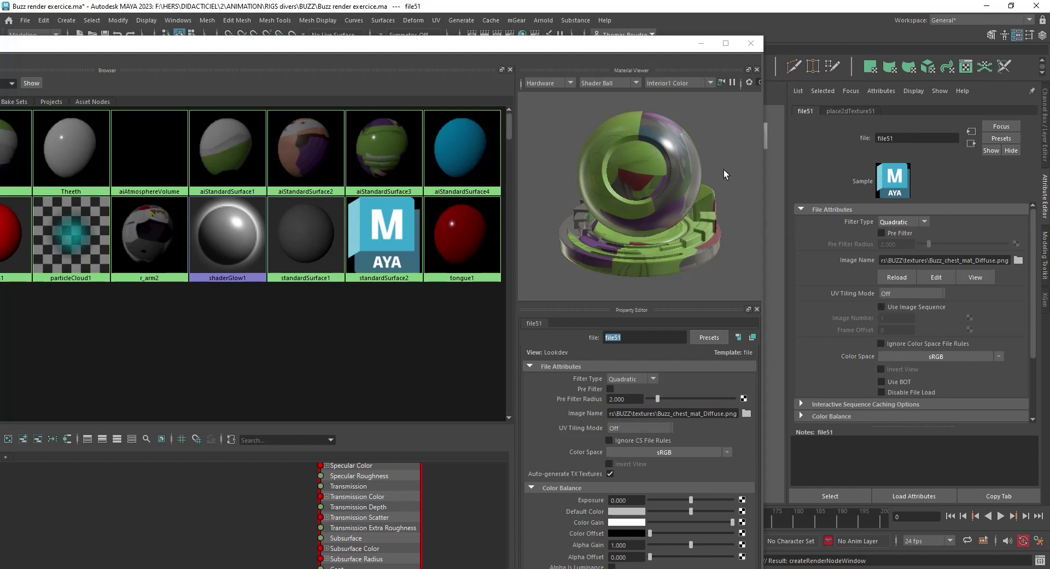
Step: Rename the aiStandardSurface3 material as AI_Chest
click(228, 127)
click(375, 138)
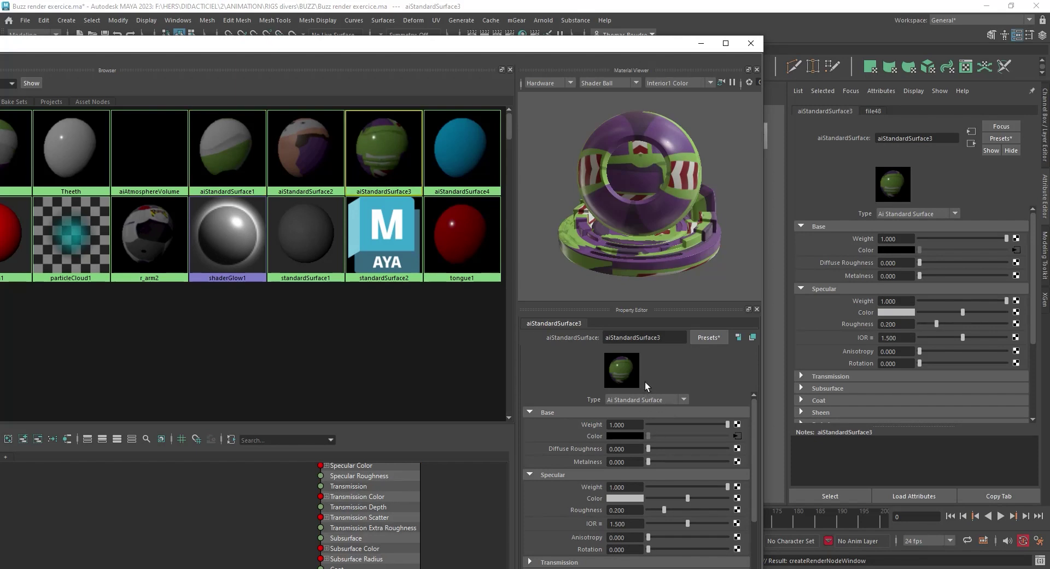
double_click(663, 338)
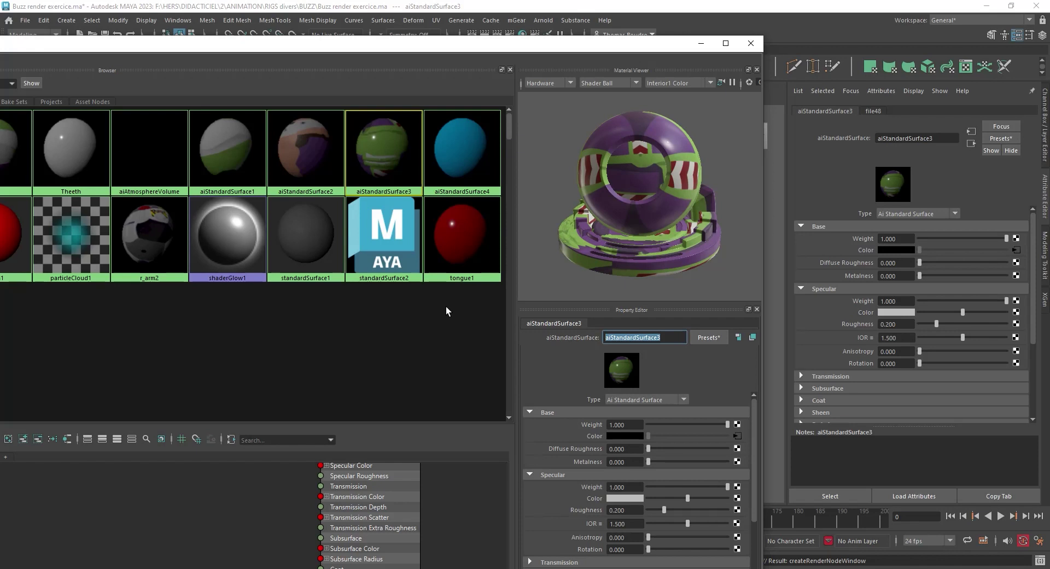
text(AI_)
text( Ches)
text(t)
key(Return)
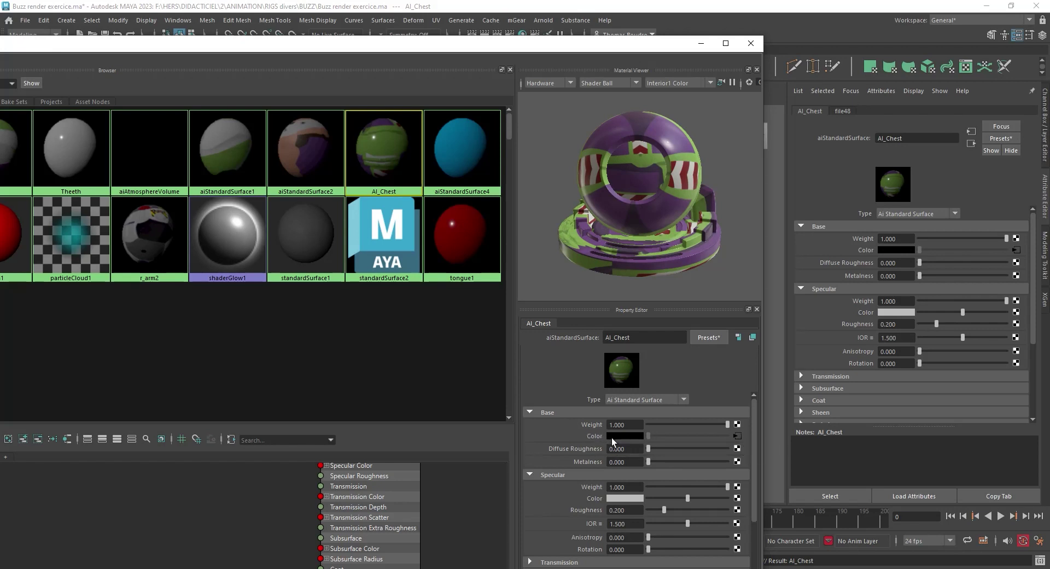
Step: Try a specular weight of 0 on the AI_Chest material and restore it to 1
scroll(611, 437, down, 1)
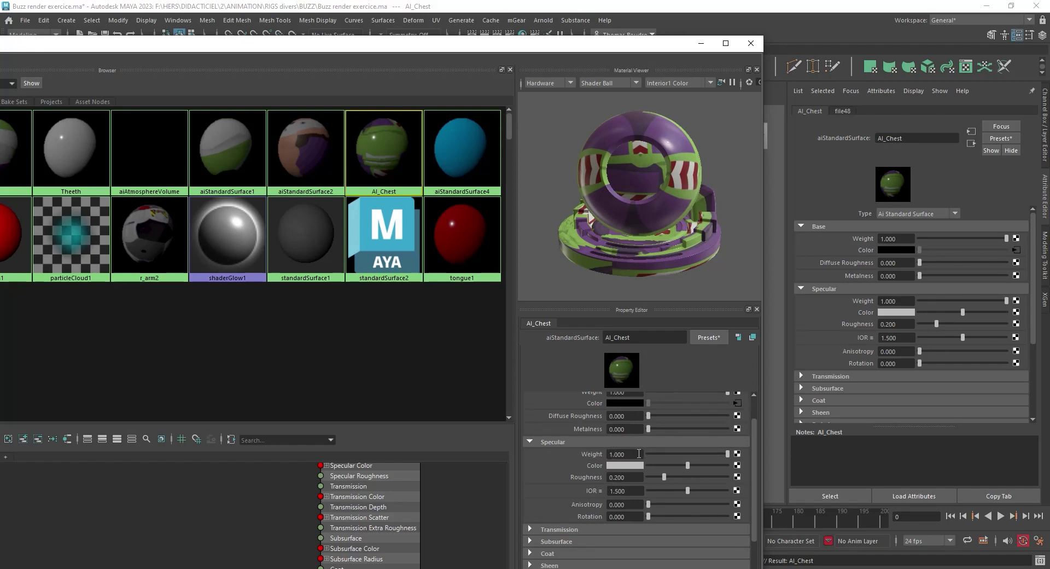
click(632, 478)
drag(636, 477, 608, 477)
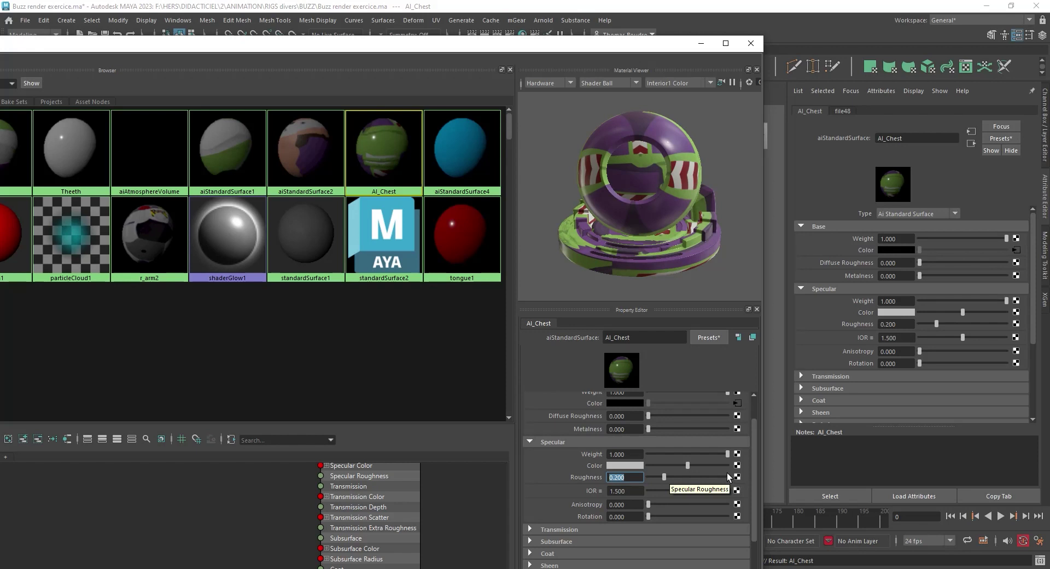
click(721, 453)
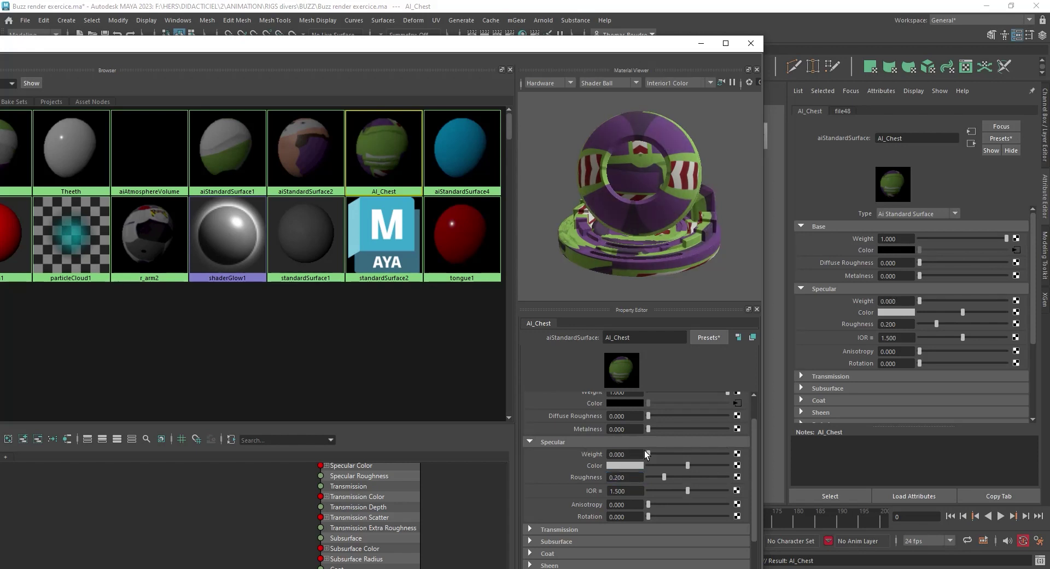
click(728, 453)
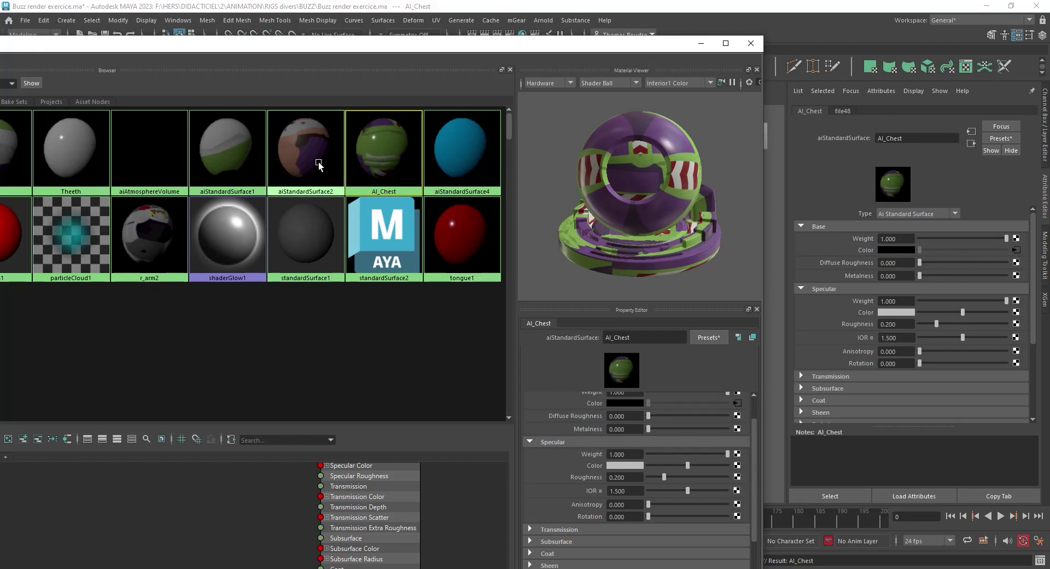
Step: Graph the aiStandardSurface1 material's network in a maximized Hypershade with an enlarged work area
click(221, 162)
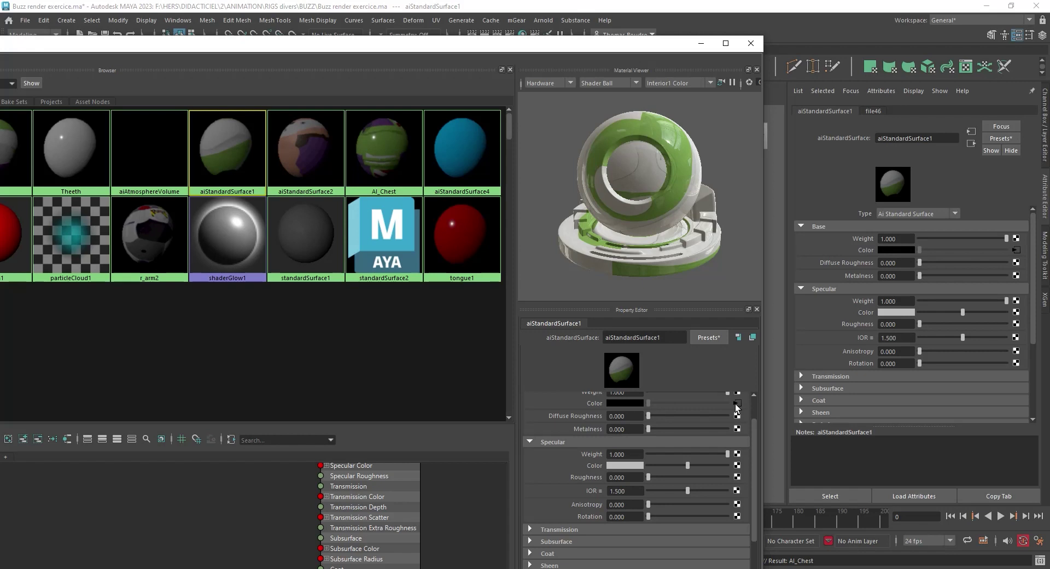
drag(292, 45, 500, 2)
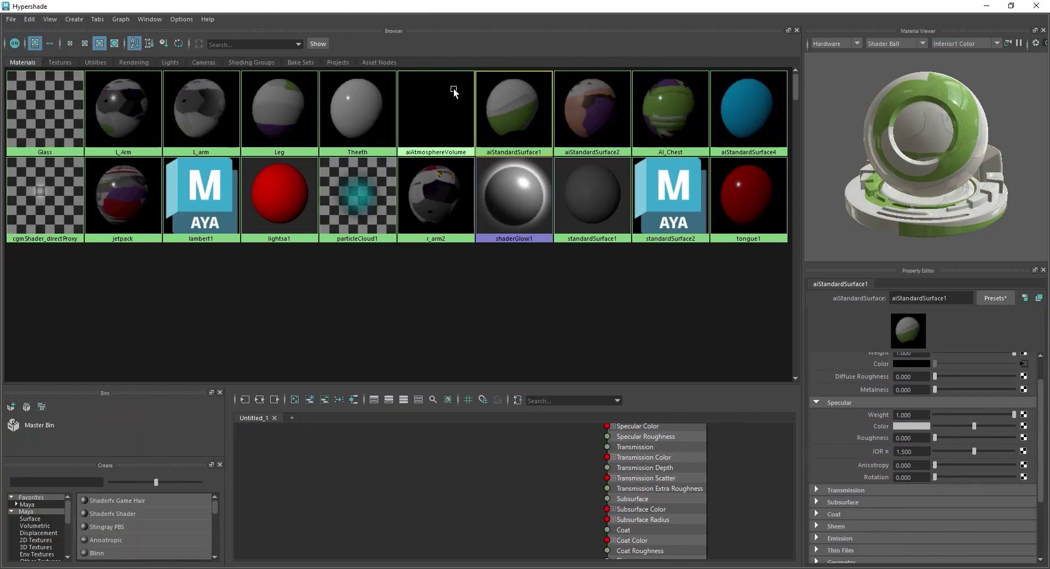
click(261, 399)
drag(418, 385, 424, 300)
scroll(488, 372, up, 5)
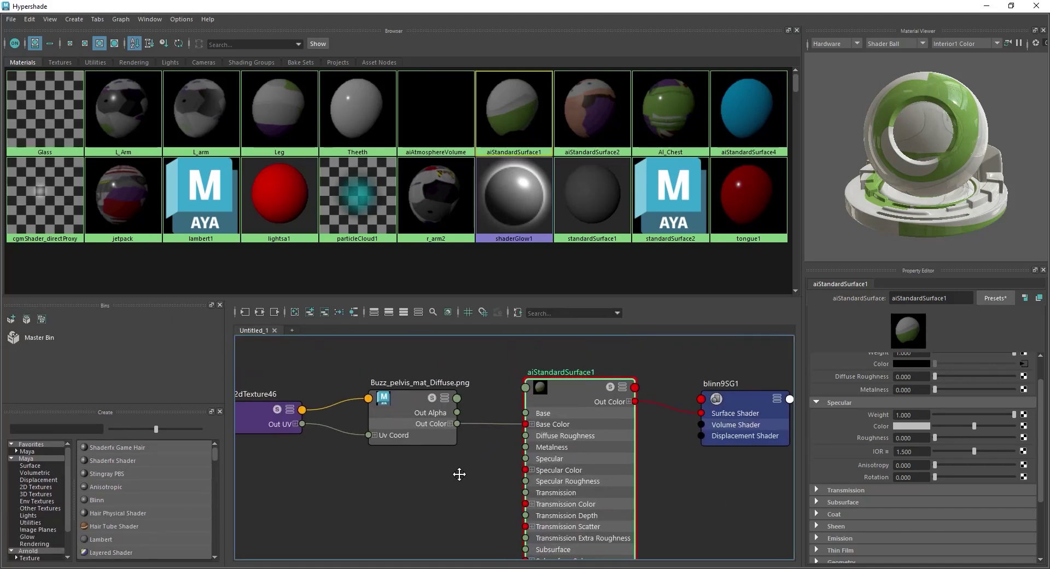
Step: Examine how the 2D placement, pelvis diffuse file and aiStandardSurface1 nodes connect, along with the shader's available inputs
middle_drag(459, 473, 464, 474)
drag(567, 384, 572, 376)
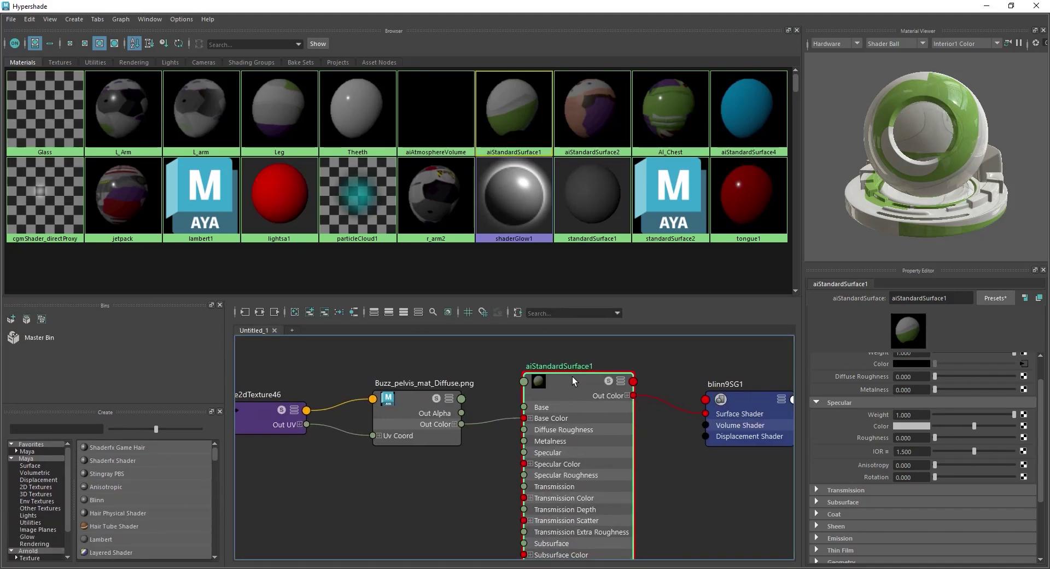
drag(419, 396, 423, 401)
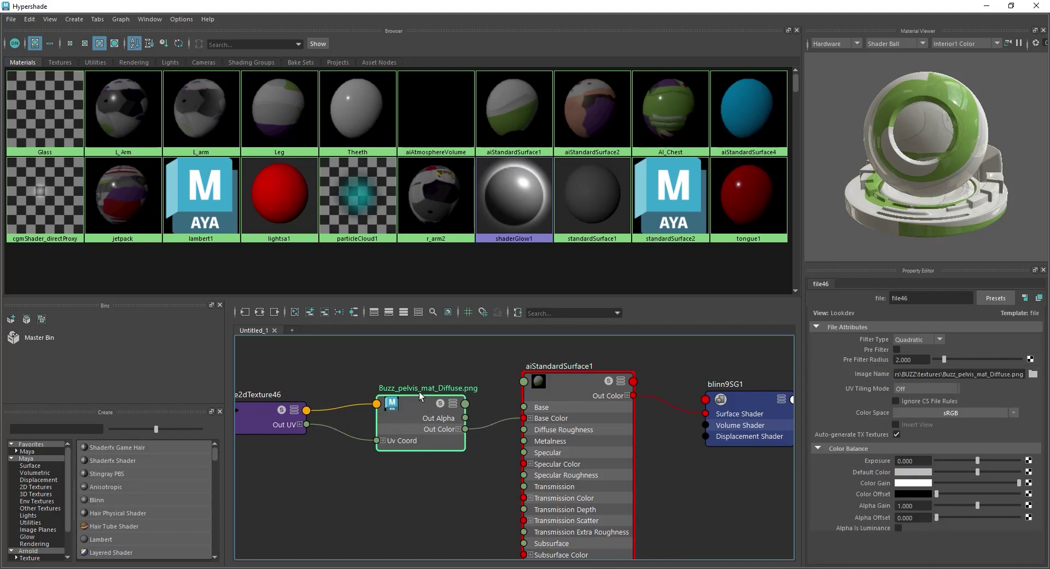
click(421, 362)
click(259, 412)
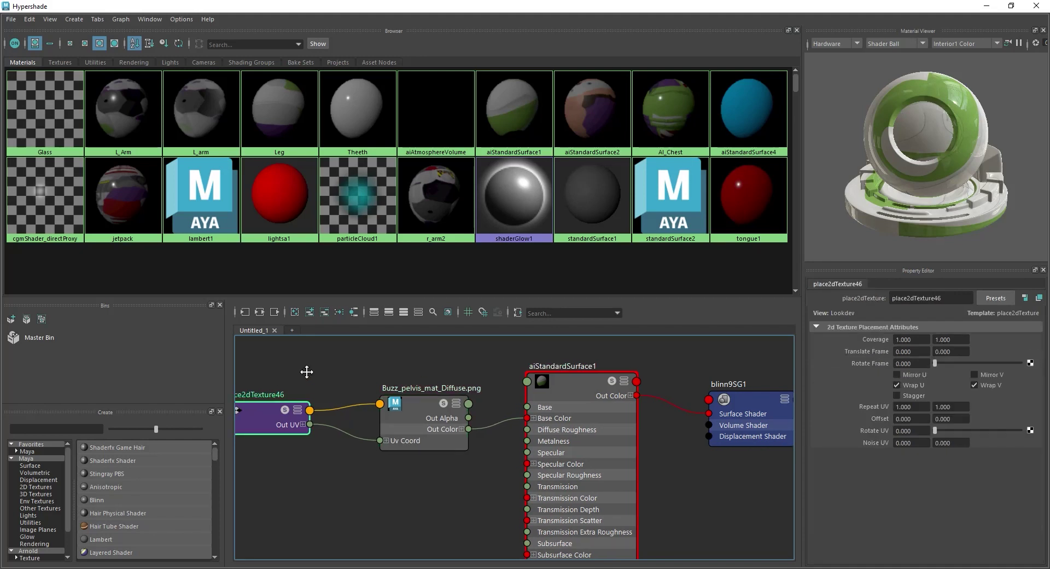
middle_drag(298, 372, 333, 366)
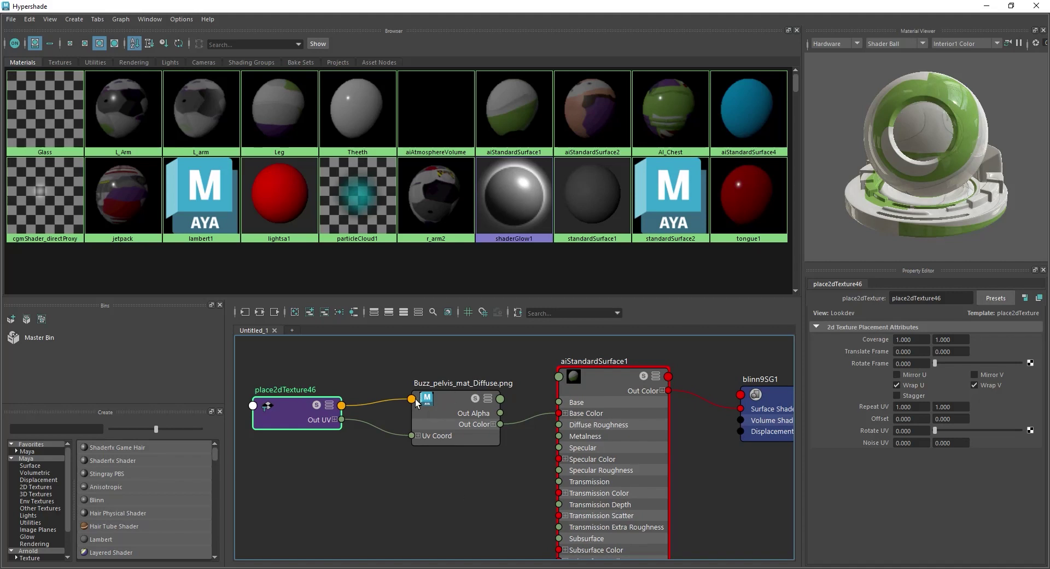
middle_drag(529, 361, 453, 329)
middle_drag(335, 530, 396, 488)
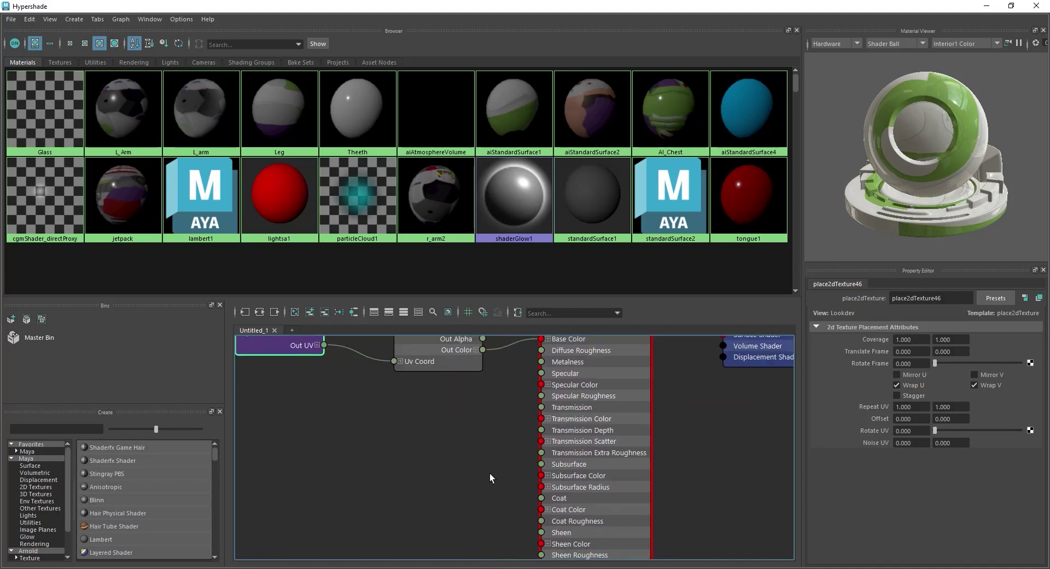
middle_drag(501, 529, 478, 482)
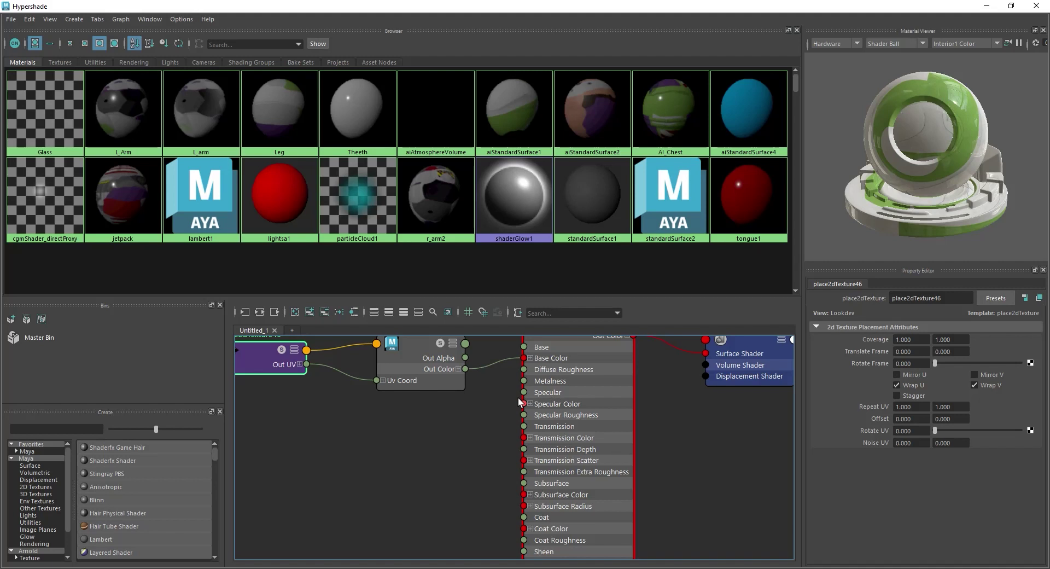
alt+middle_drag(470, 414, 472, 435)
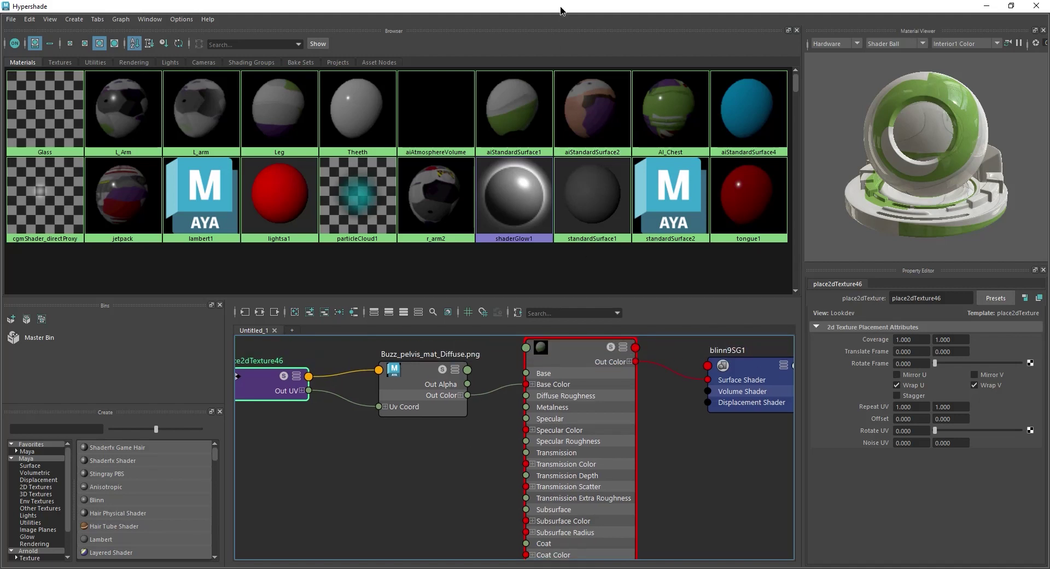
Step: Minimize the Hypershade, select the helmet's front glass mesh and show its Glass material's attributes
drag(564, 8, 319, 196)
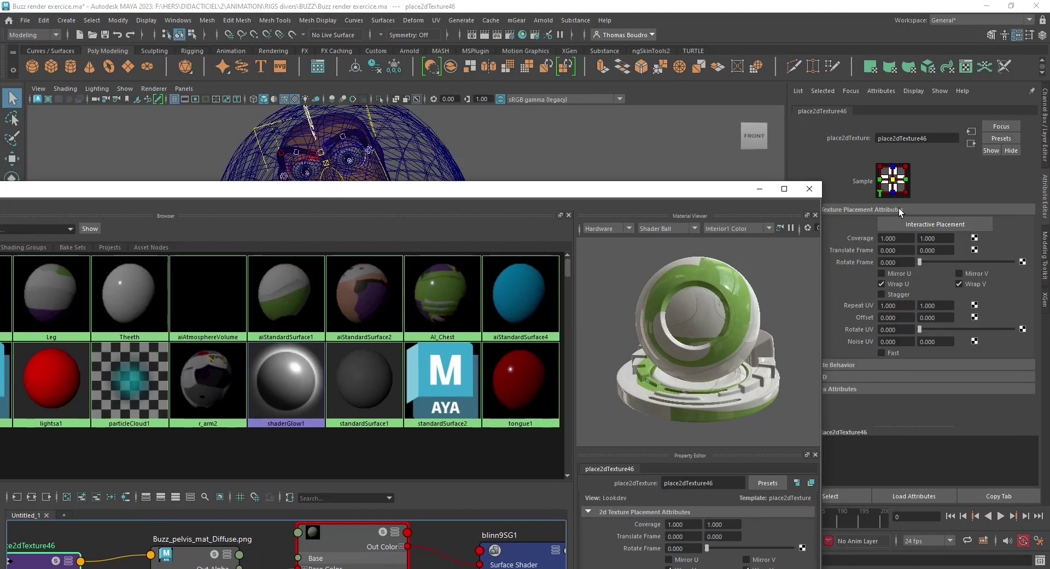
click(819, 189)
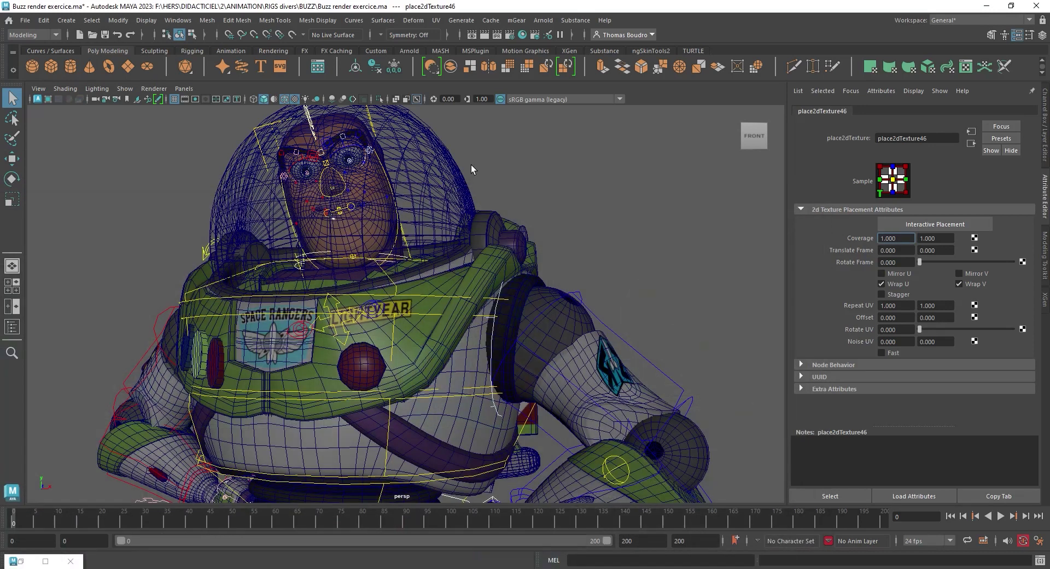
click(446, 171)
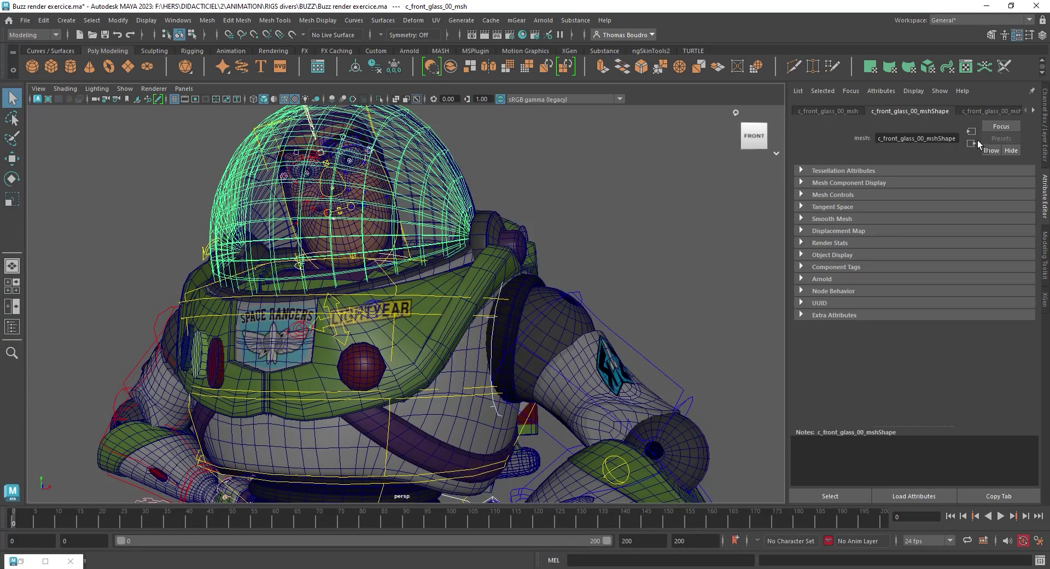
click(1034, 112)
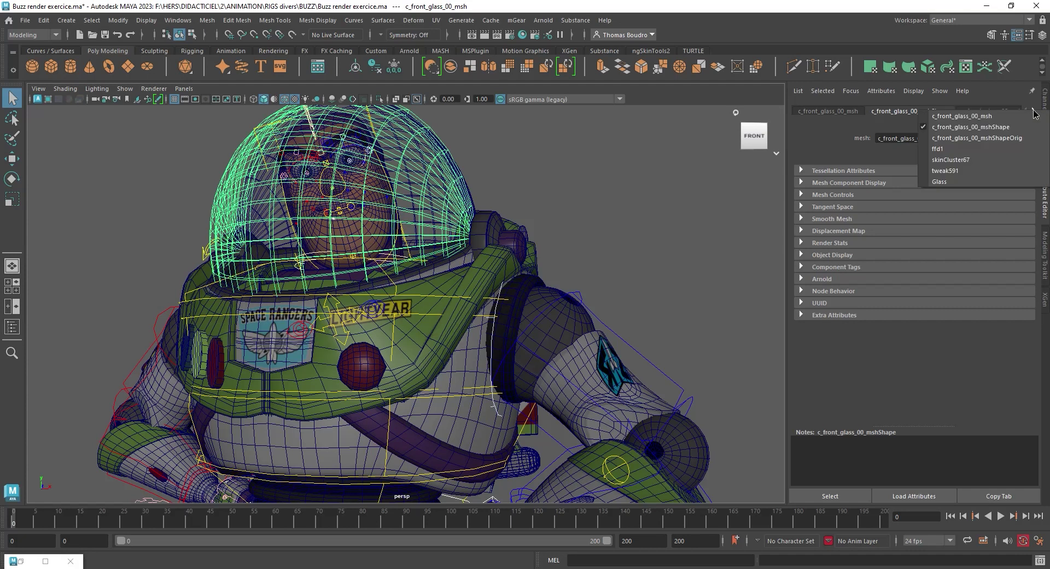
click(965, 182)
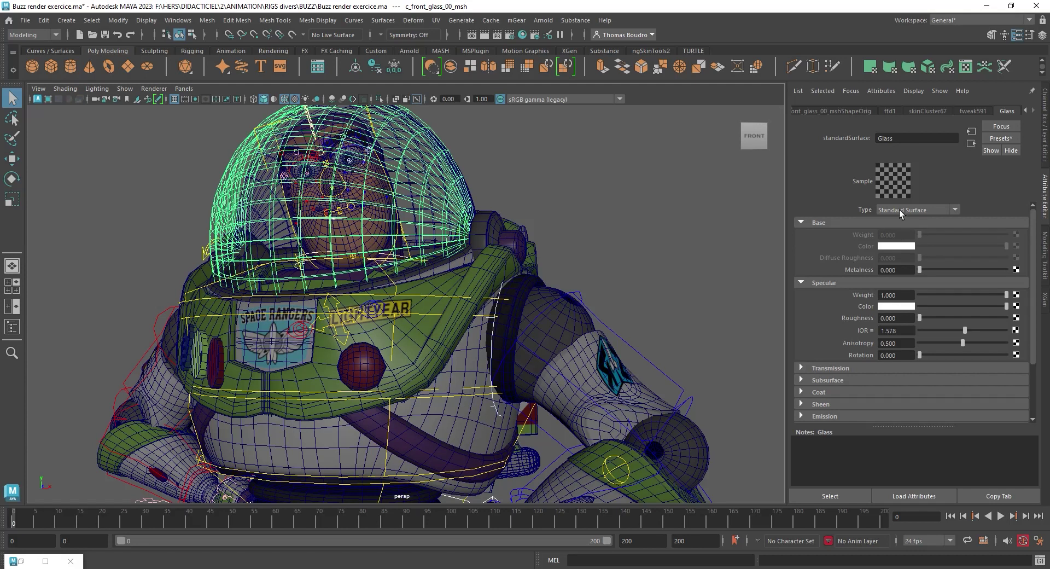
Step: Replace the helmet's Glass material settings with the Glass preset
click(997, 140)
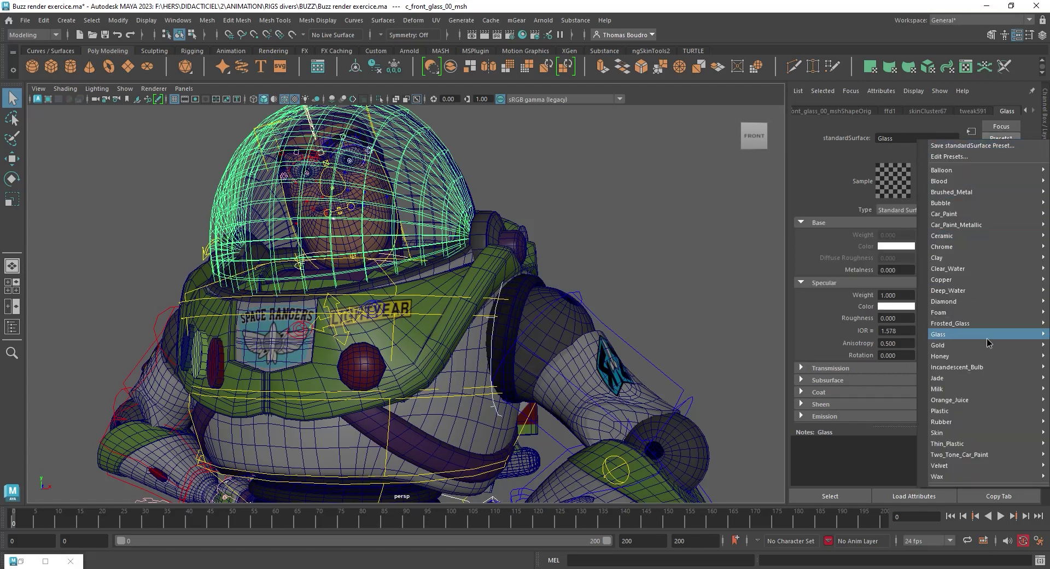
mouse_move(987, 344)
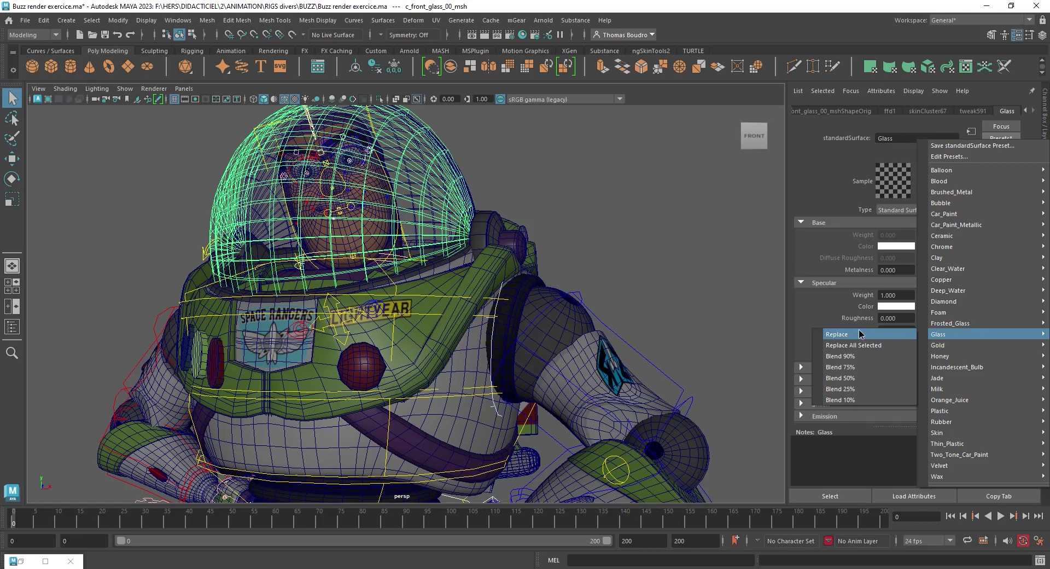
click(860, 334)
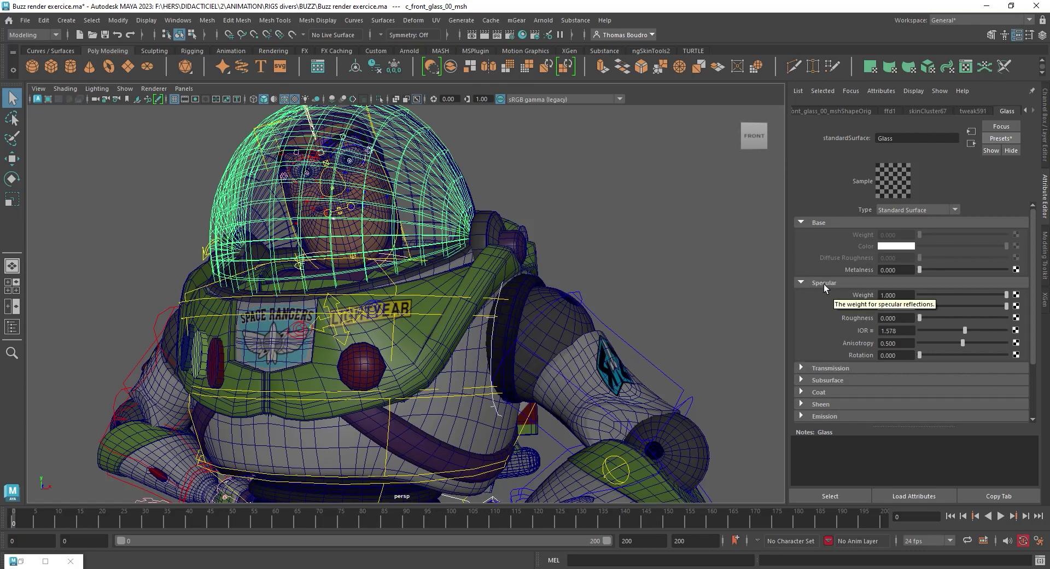
Step: Expand the Glass material's transmission settings and examine its index of refraction
double_click(900, 330)
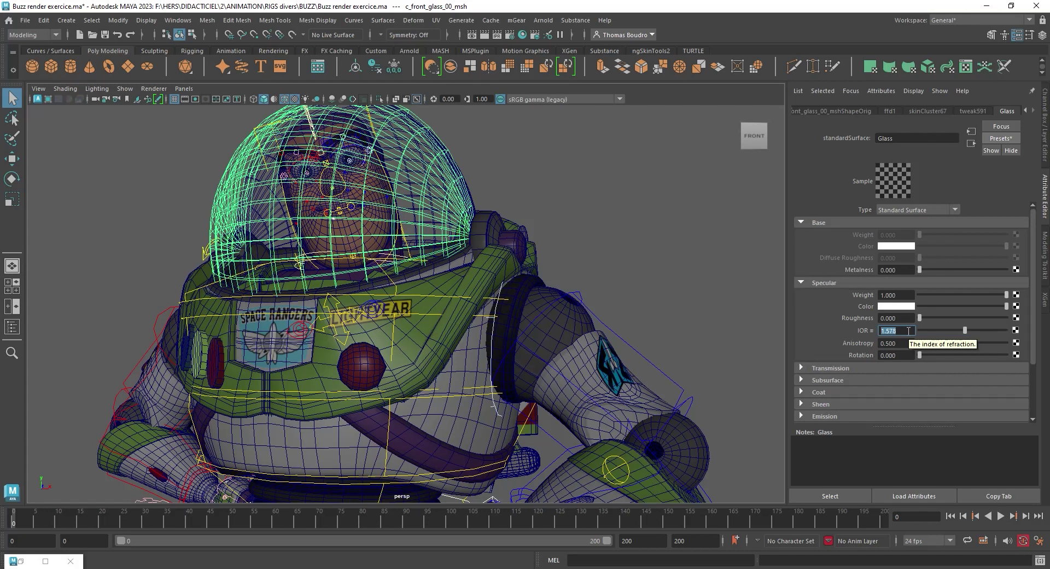
click(832, 369)
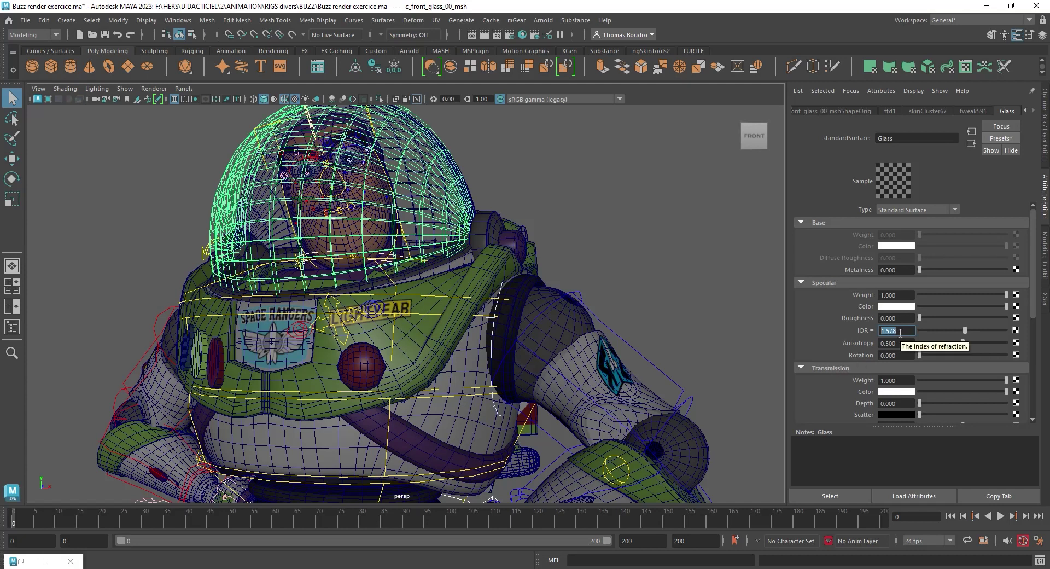
drag(898, 331, 878, 331)
Step: Select Buzz's body mesh and turn on its smooth mesh preview around the chest armour
alt+drag(560, 258, 475, 275)
scroll(475, 275, up, 3)
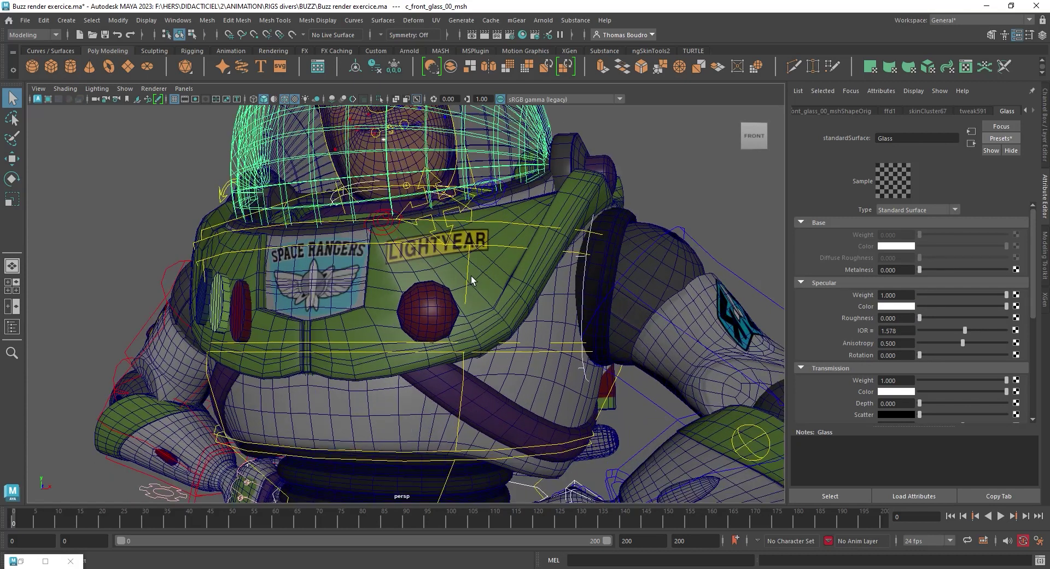
click(432, 282)
alt+right_drag(390, 312, 493, 312)
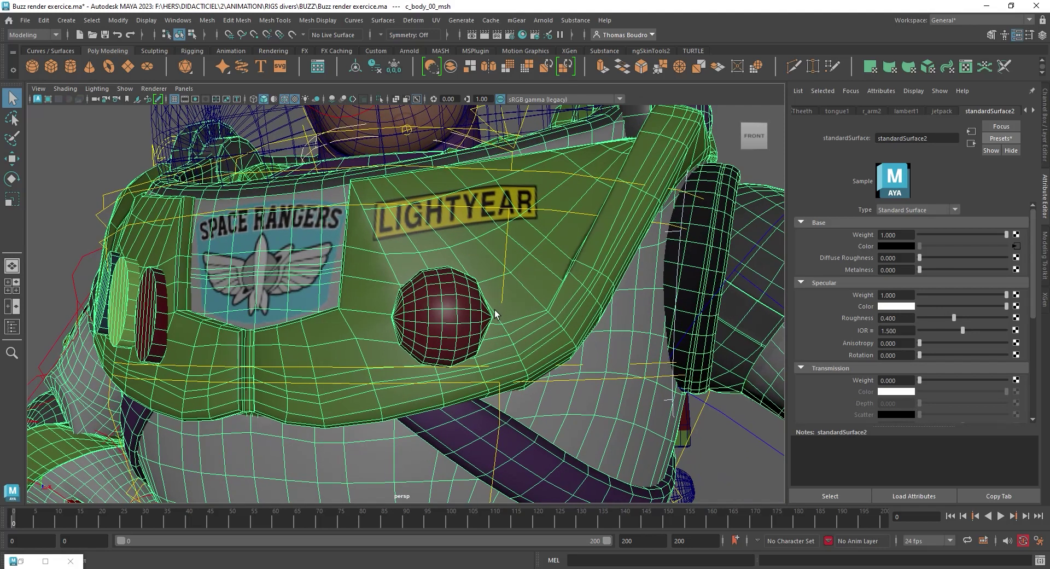
alt+drag(492, 312, 327, 268)
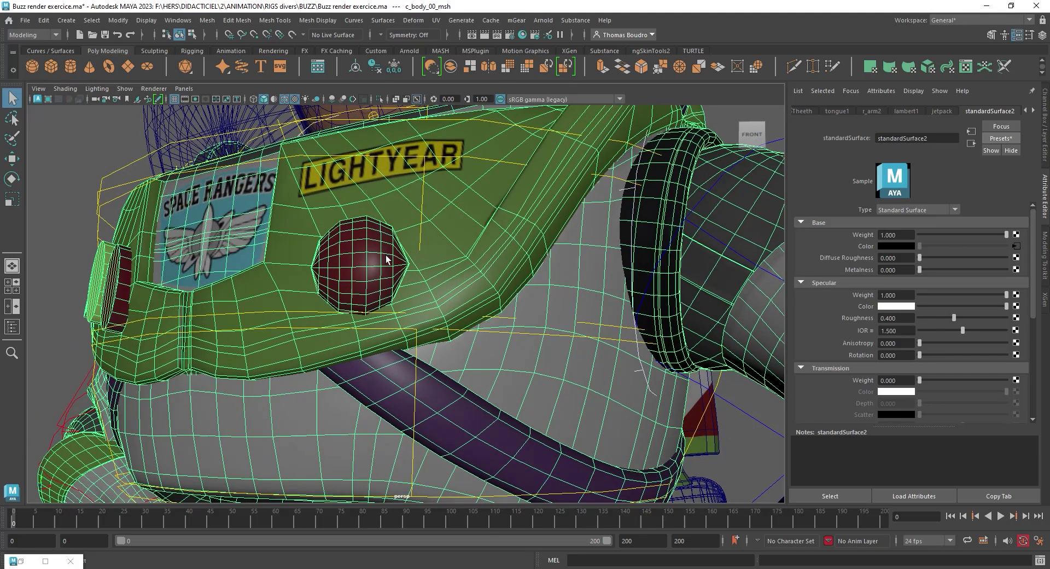
key(3)
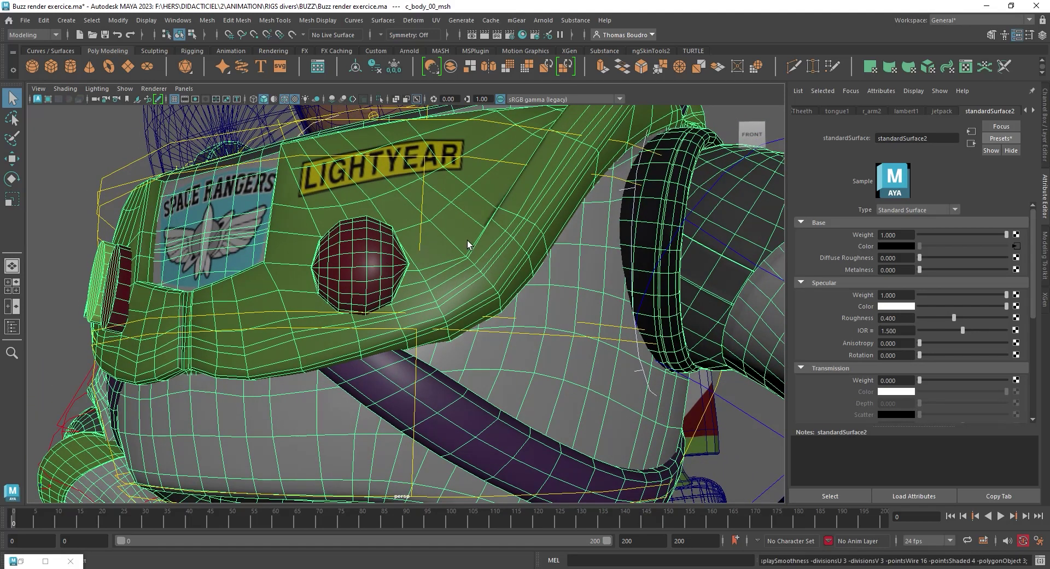
alt+drag(471, 245, 468, 288)
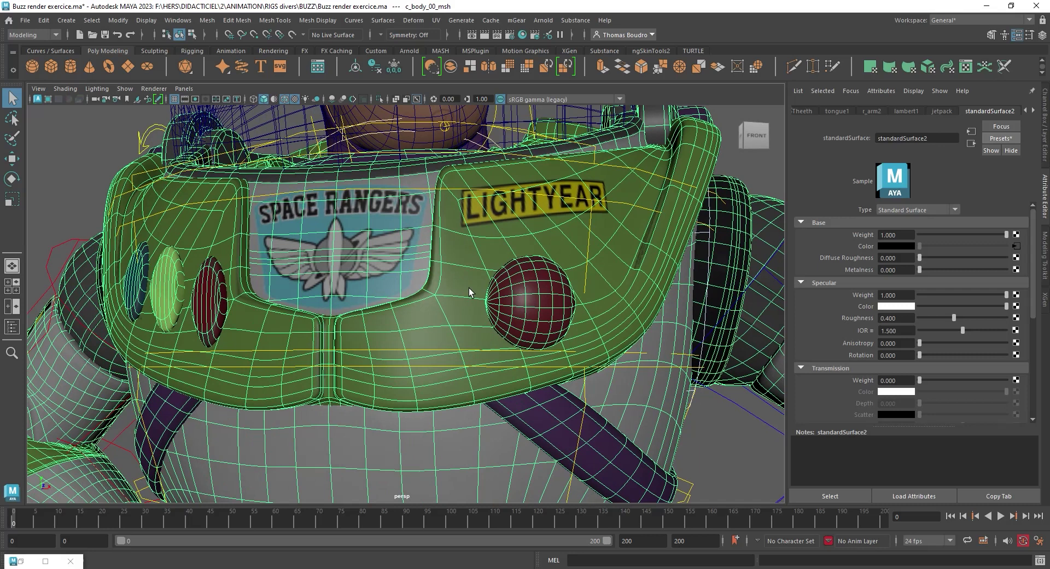
Step: Compare the chest armour with the body mesh's smooth preview off and on, leaving the preview on
key(1)
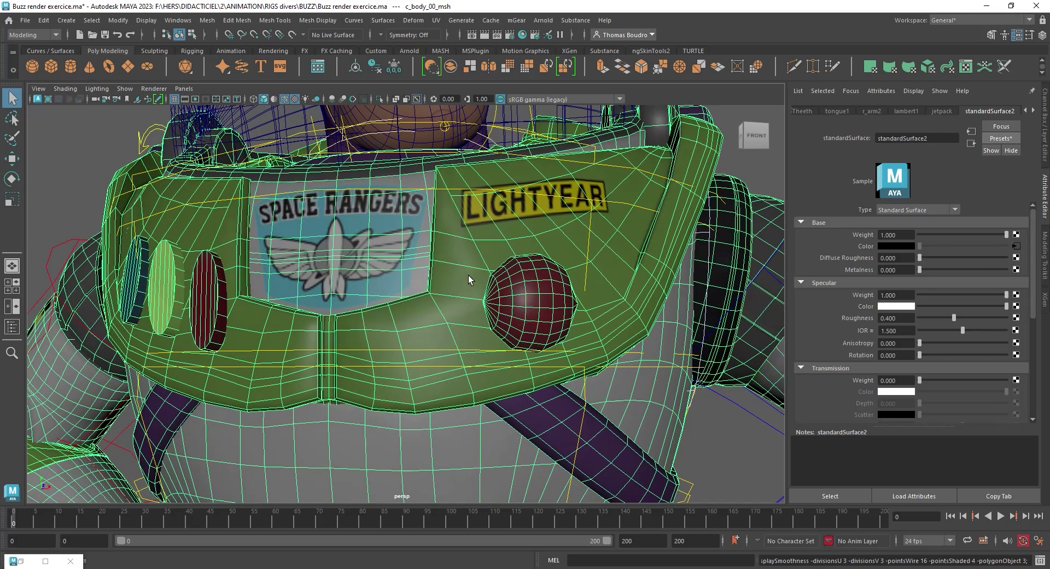
scroll(468, 275, down, 3)
key(3)
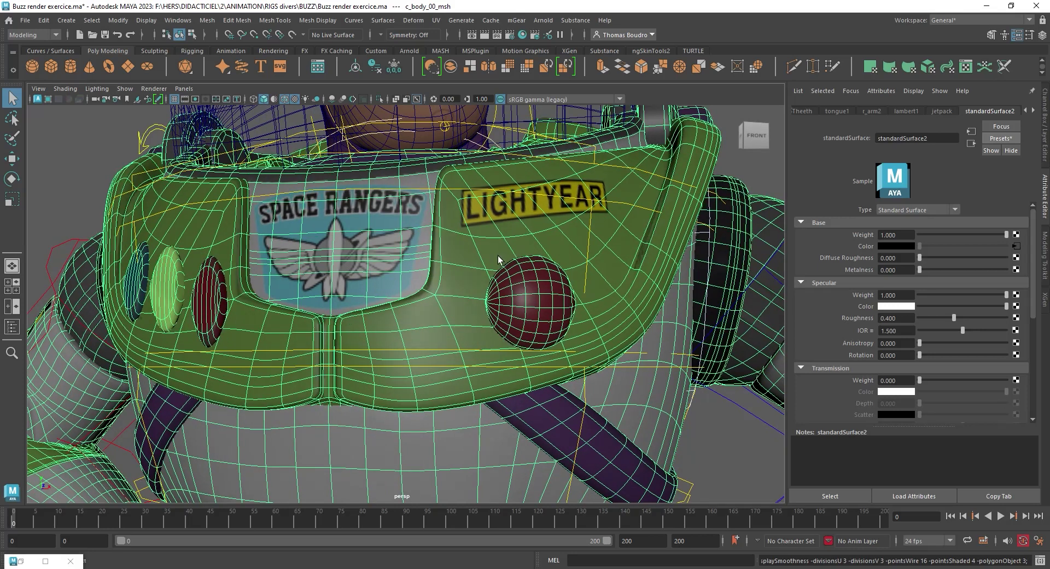
alt+right_drag(498, 255, 233, 235)
click(159, 250)
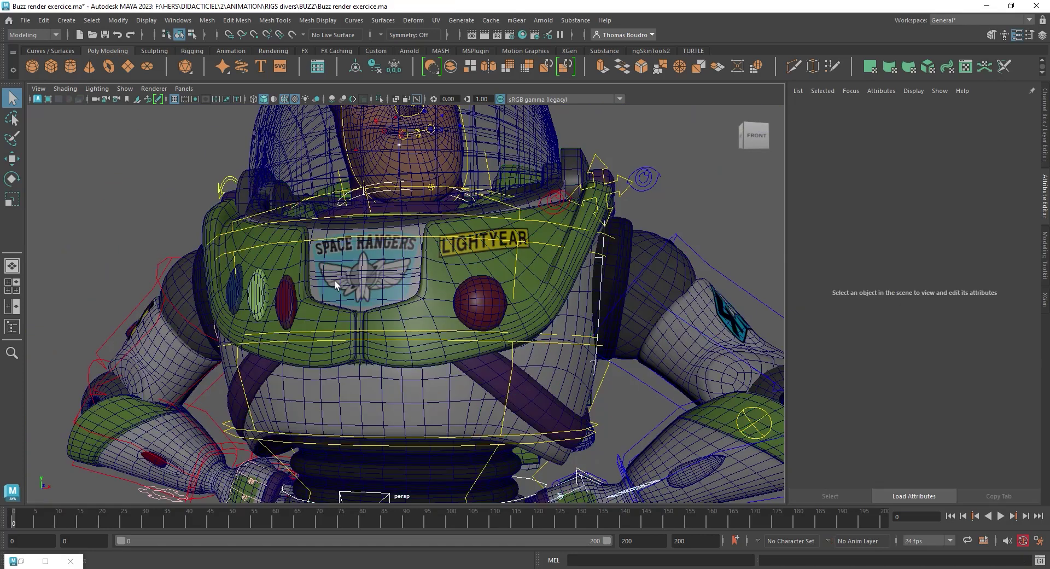
alt+drag(432, 291, 471, 291)
click(470, 291)
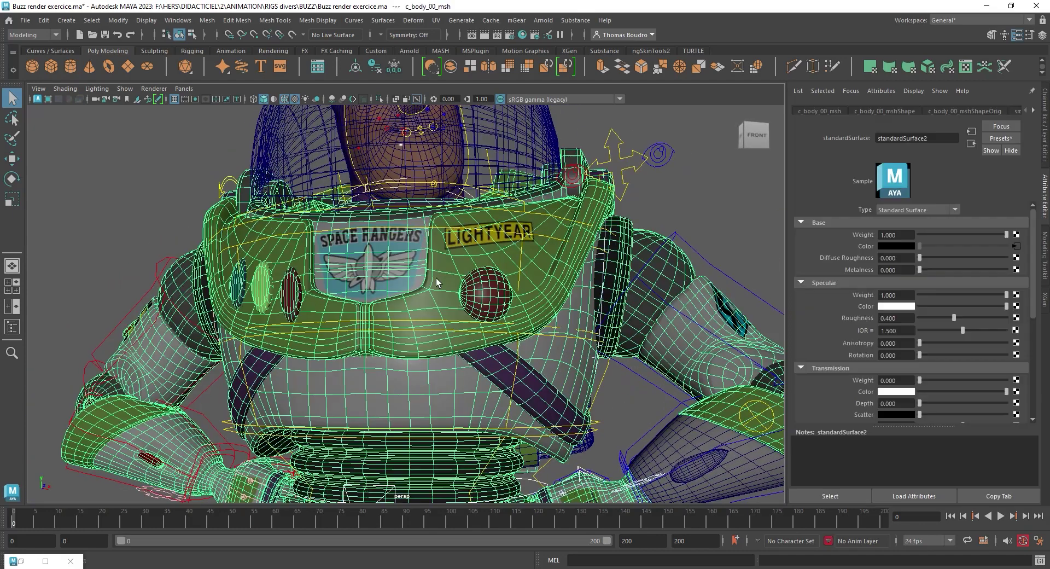
key(1)
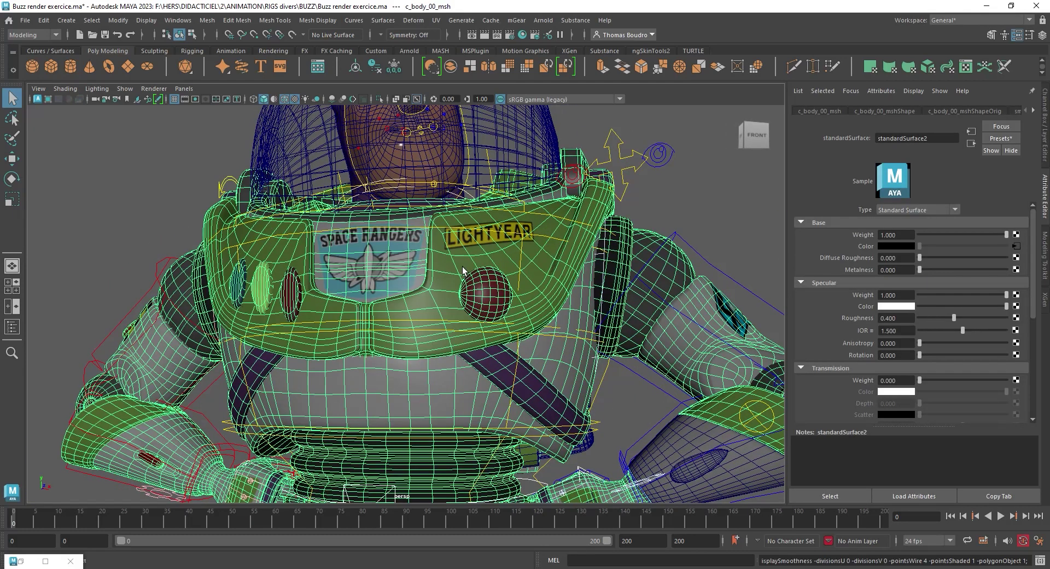
key(3)
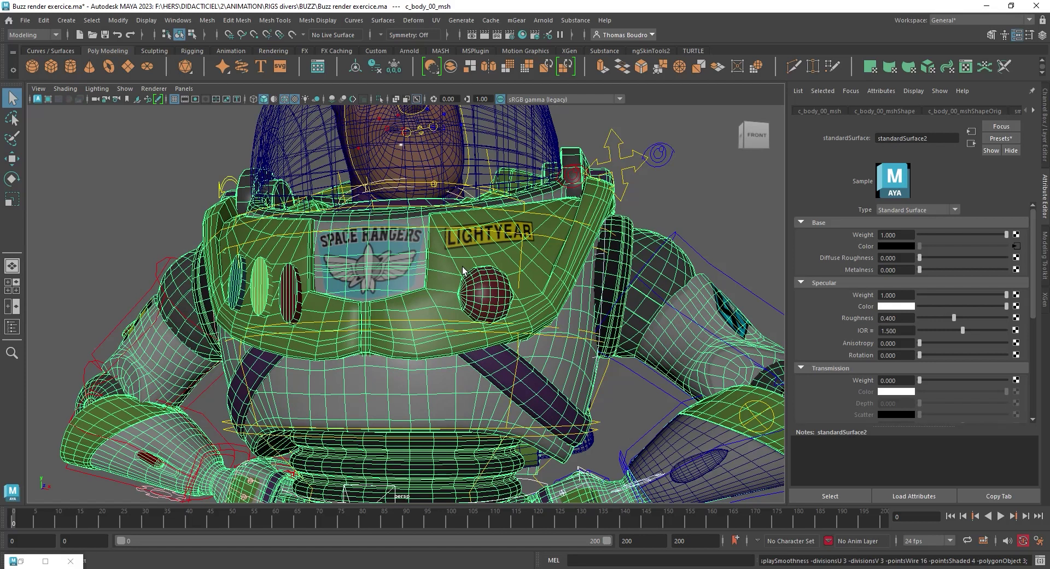
Step: Select the BUZZ_anim master control under the feet and examine its channels for a smoothing option
scroll(535, 323, down, 5)
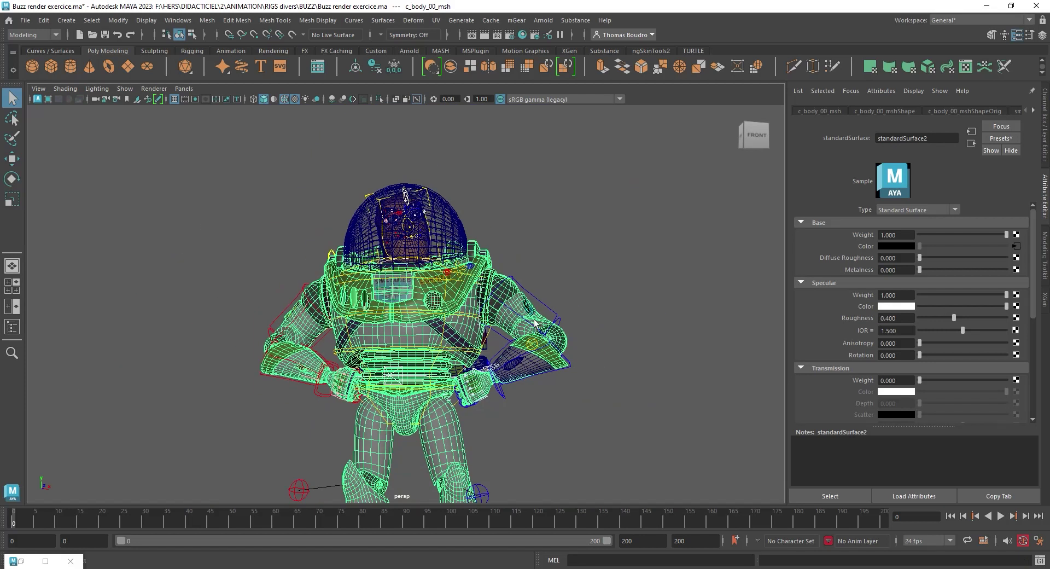
alt+drag(535, 323, 474, 230)
click(452, 403)
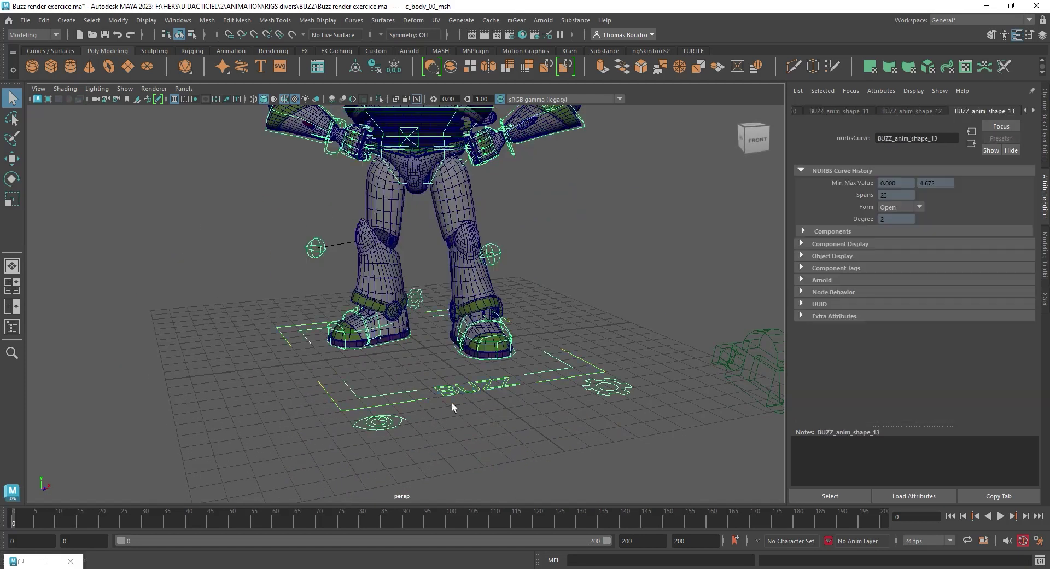
key(ctrl+a)
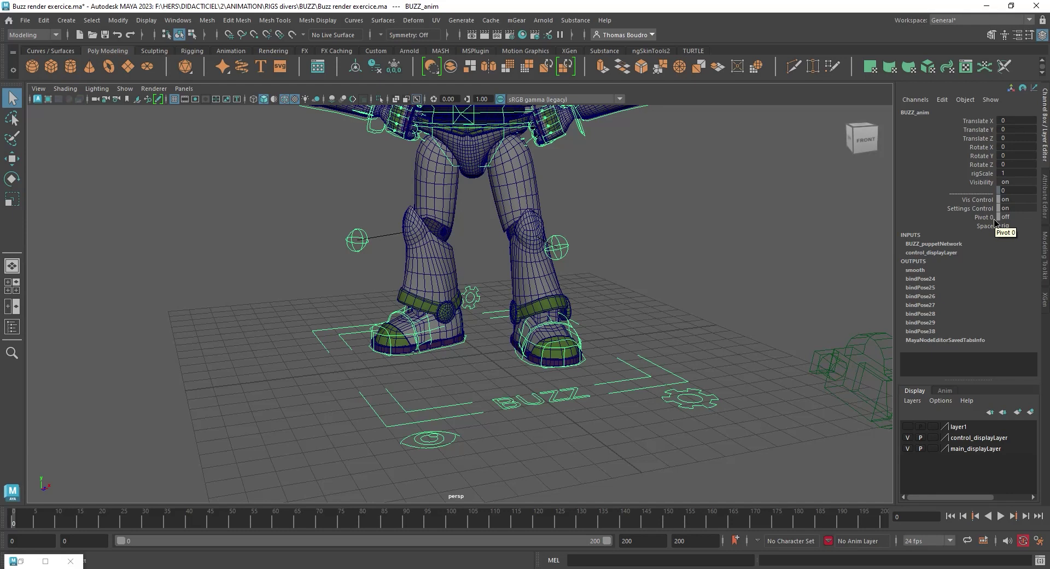
alt+middle_drag(566, 243, 570, 344)
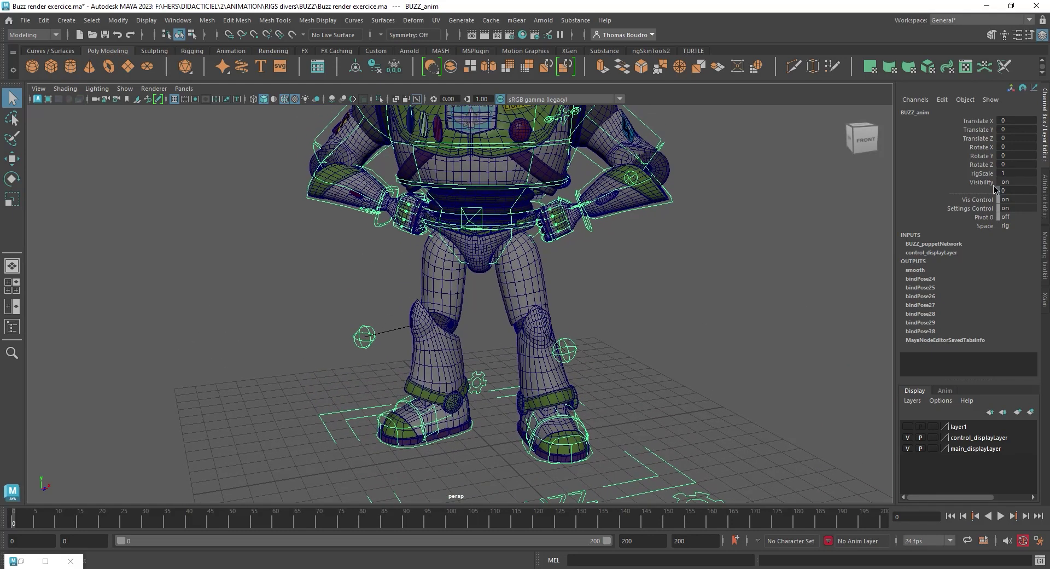
Step: Reselect the body mesh and apply smooth mesh preview to it
click(526, 253)
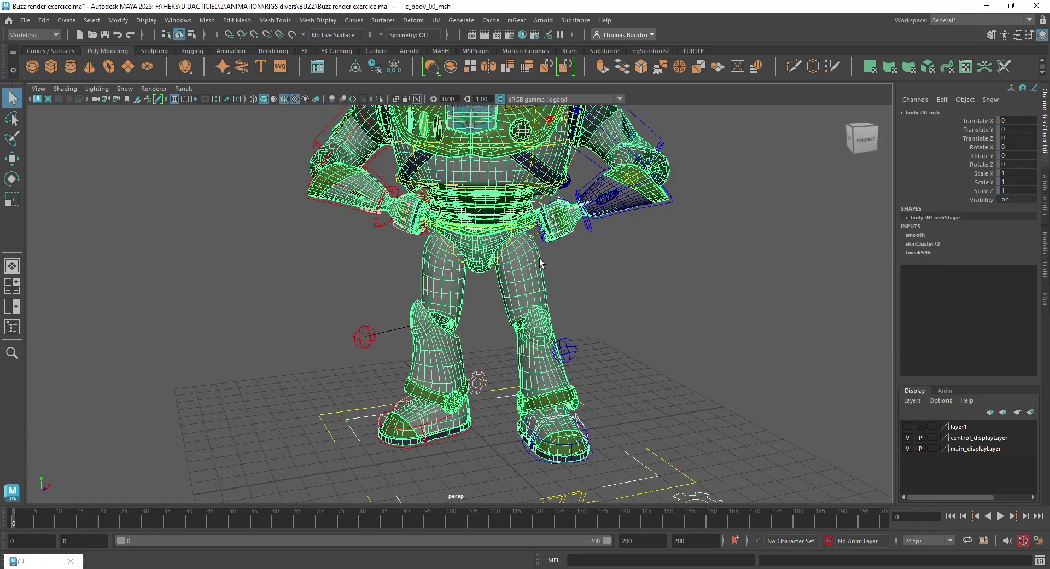
key(3)
alt+middle_drag(594, 197, 578, 272)
alt+right_drag(578, 272, 772, 269)
alt+middle_drag(772, 269, 661, 327)
alt+drag(661, 327, 580, 323)
alt+middle_drag(580, 323, 595, 371)
Step: Apply smooth mesh preview to the helmet's front glass and select the back glass mesh
click(548, 210)
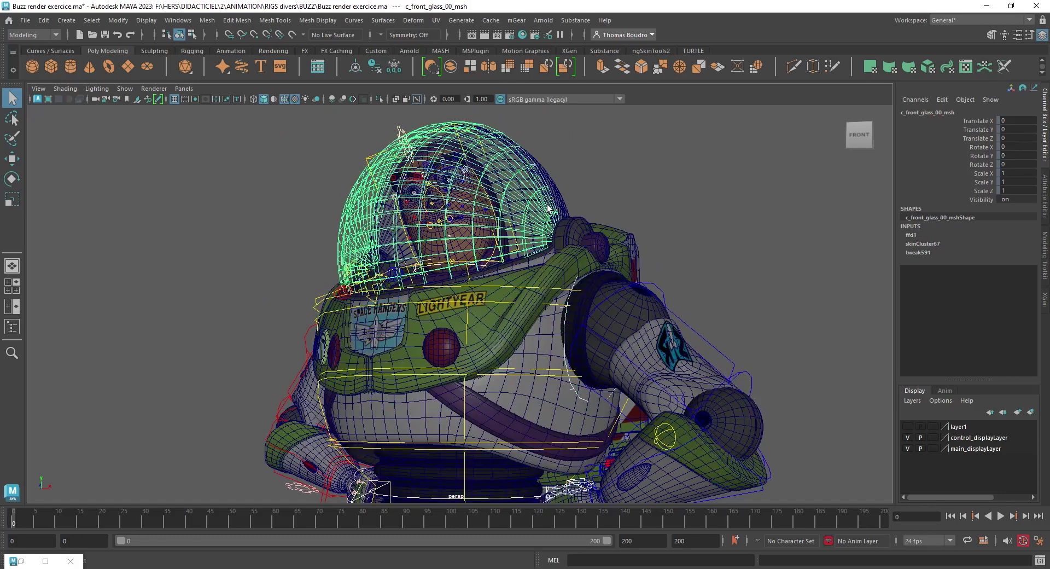
key(3)
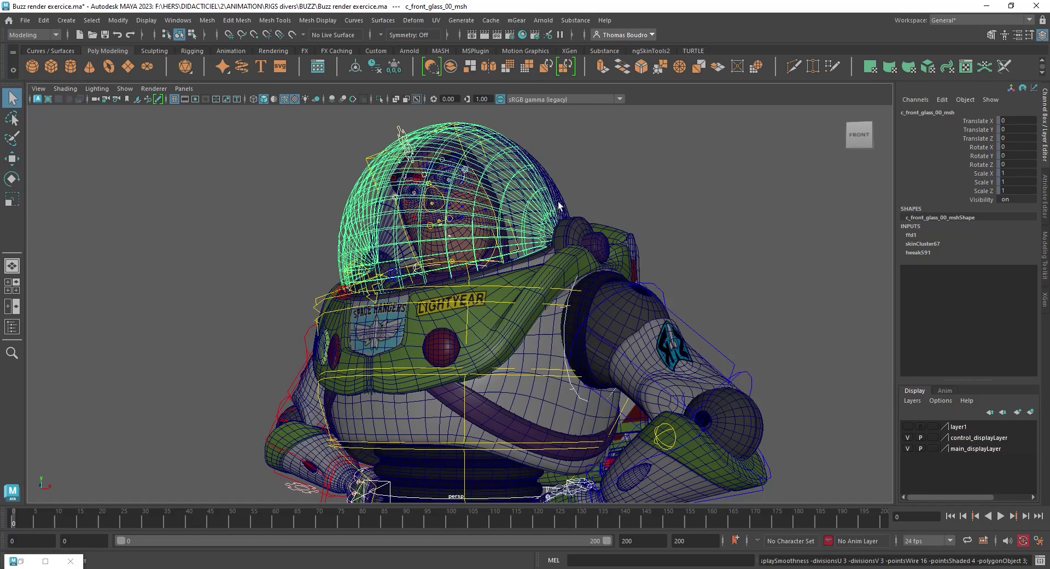
click(559, 205)
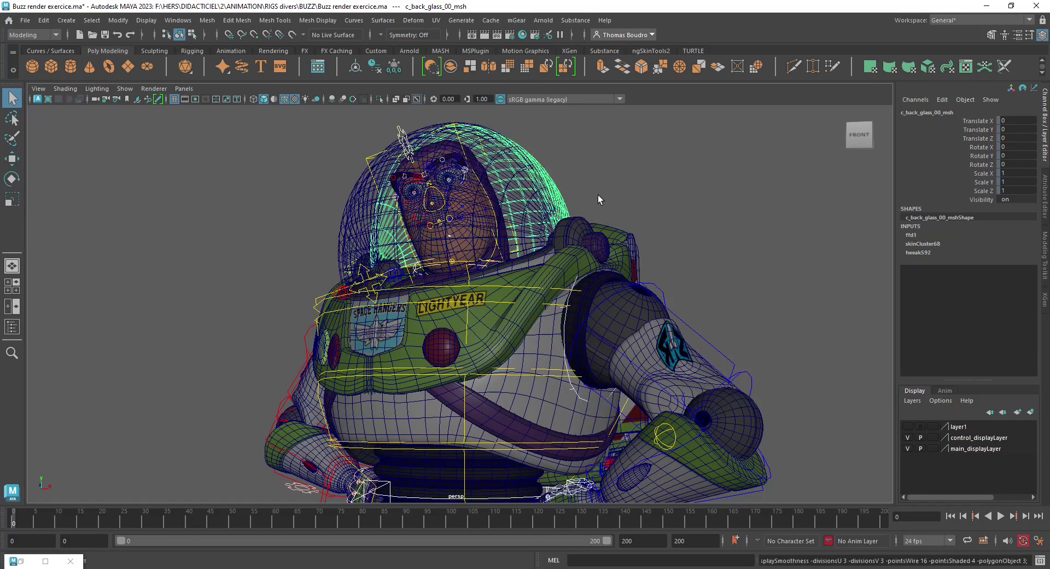
alt+drag(599, 195, 450, 295)
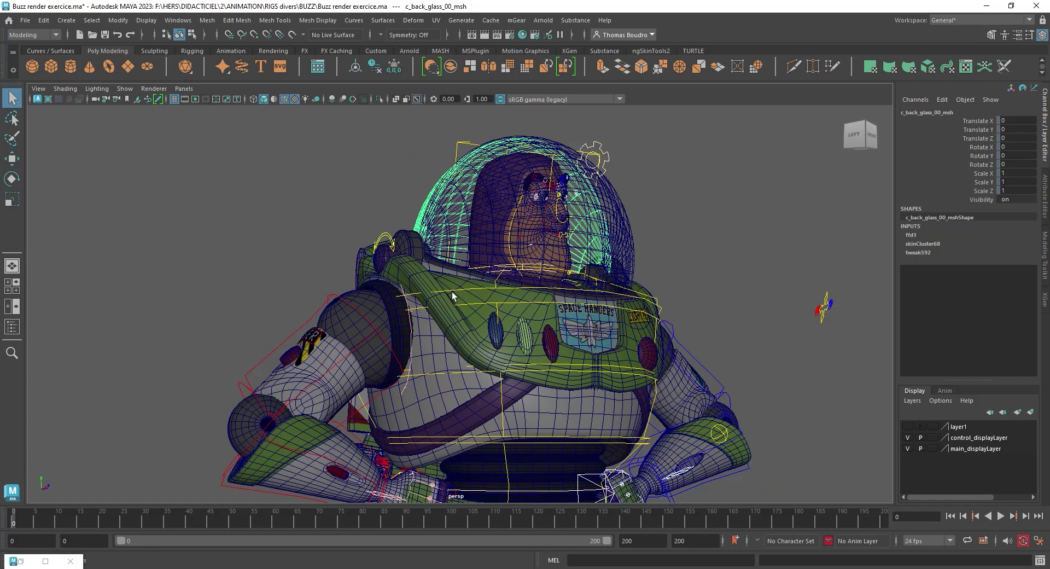
Step: Select the body mesh at the three chest buttons and turn on its smooth mesh preview
alt+right_drag(461, 291, 685, 308)
click(636, 292)
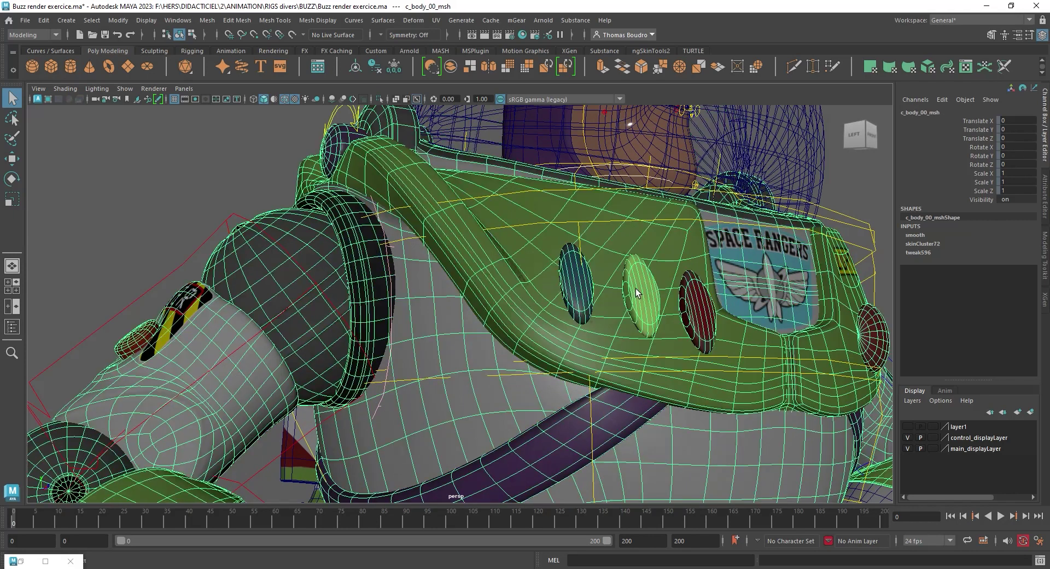
scroll(636, 293, up, 1)
scroll(636, 292, up, 4)
alt+middle_drag(637, 292, 597, 274)
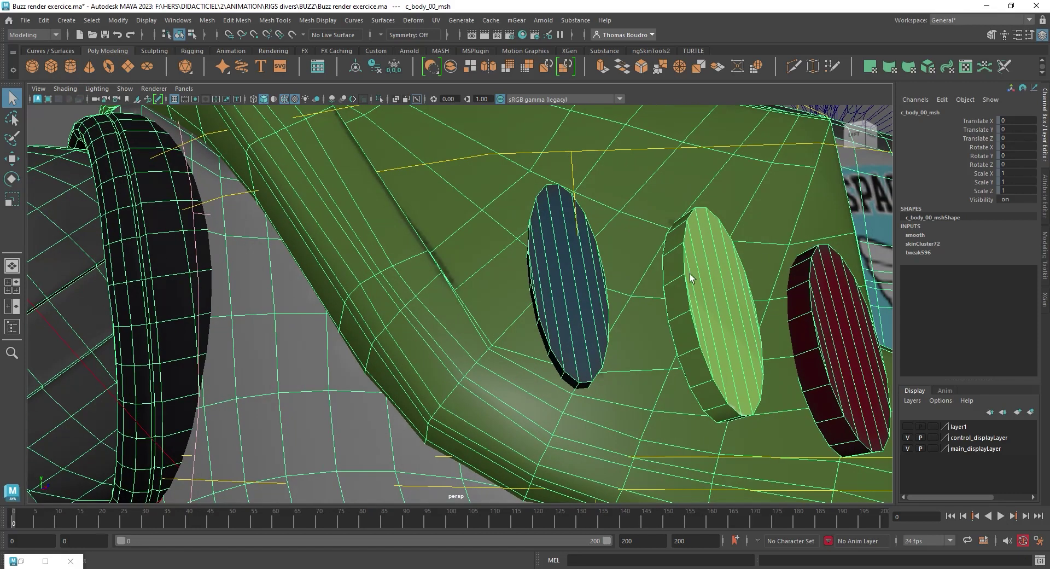
key(3)
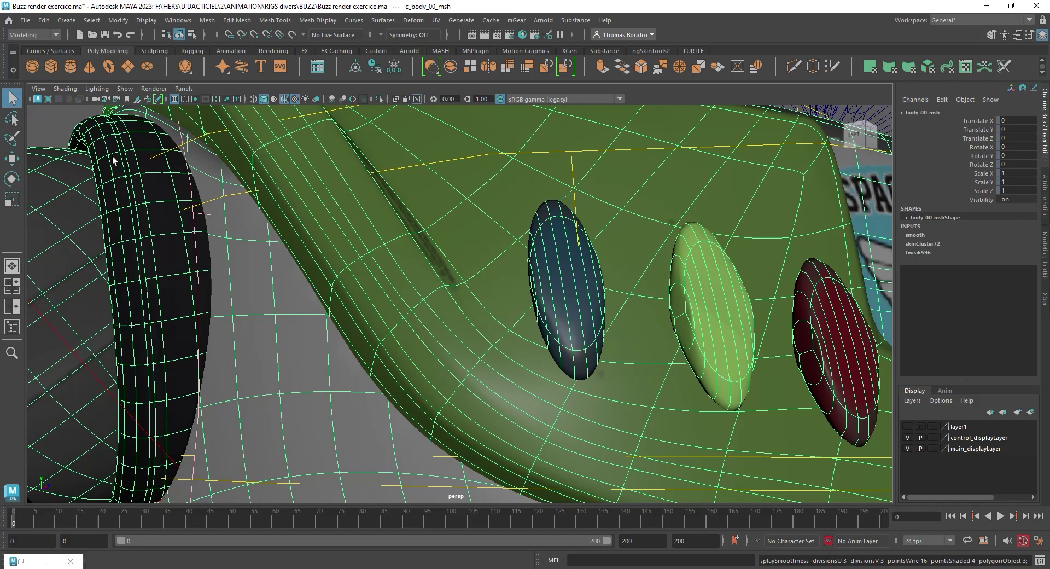
Step: Compare the coloured chest buttons with smooth mesh preview off and on, and clear the selection
click(64, 110)
alt+drag(362, 253, 325, 232)
click(325, 232)
key(1)
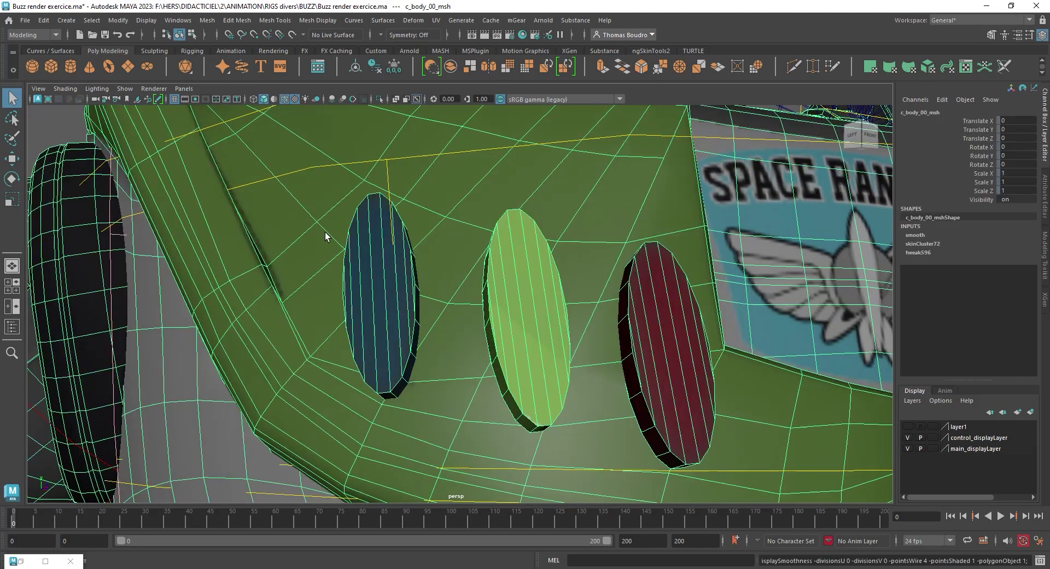
key(3)
alt+drag(325, 232, 366, 202)
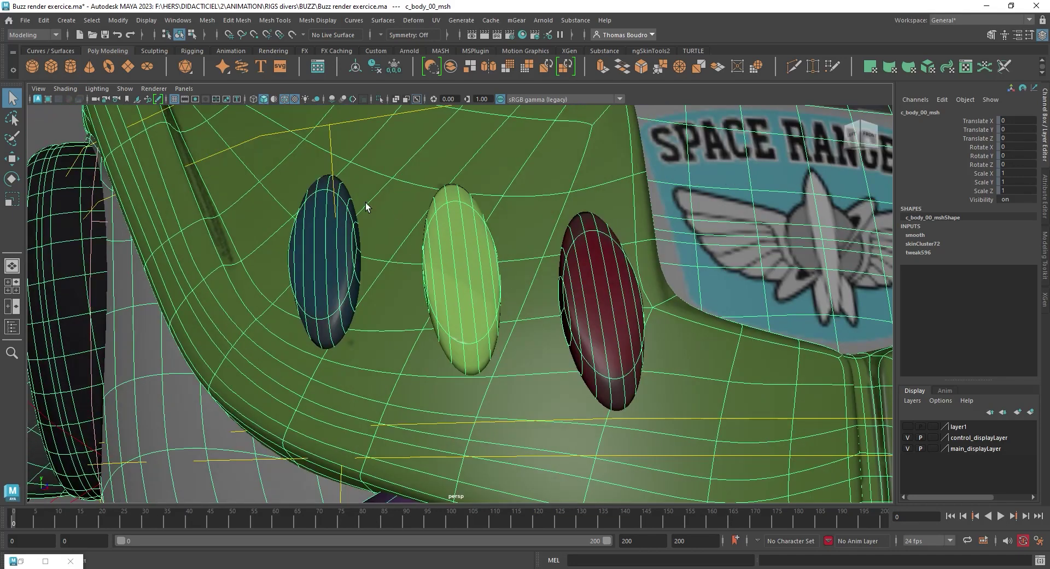
scroll(419, 239, down, 6)
alt+drag(526, 259, 727, 169)
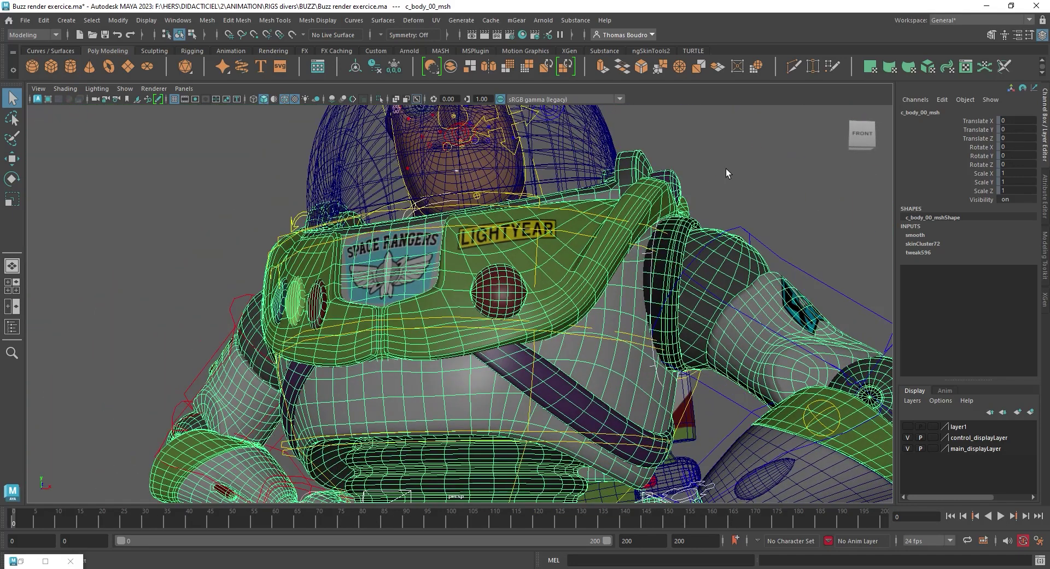
click(684, 209)
alt+right_drag(684, 208, 687, 216)
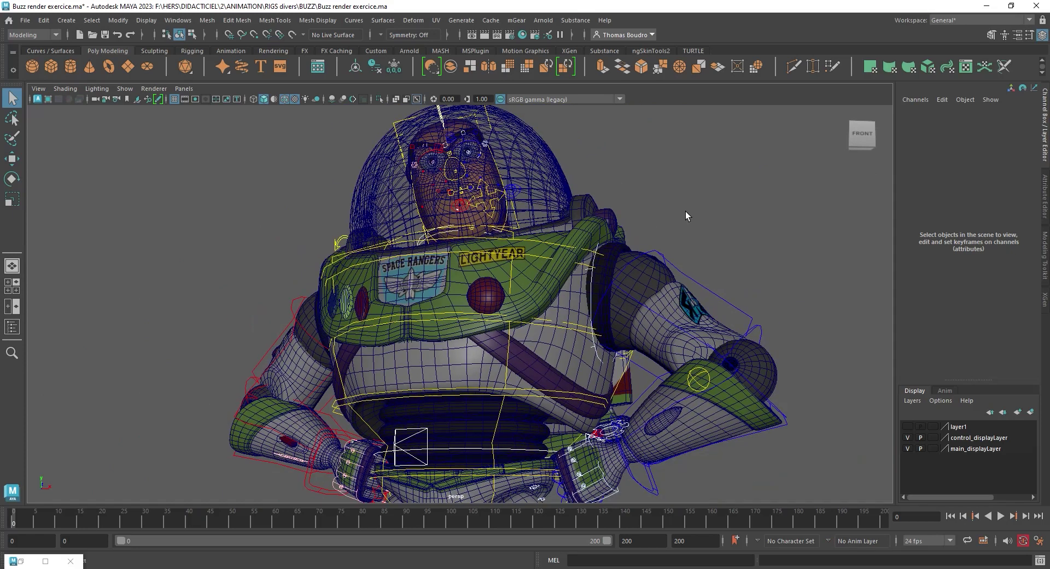
Step: Turn off smooth mesh preview on the body mesh and the helmet's front glass
click(492, 283)
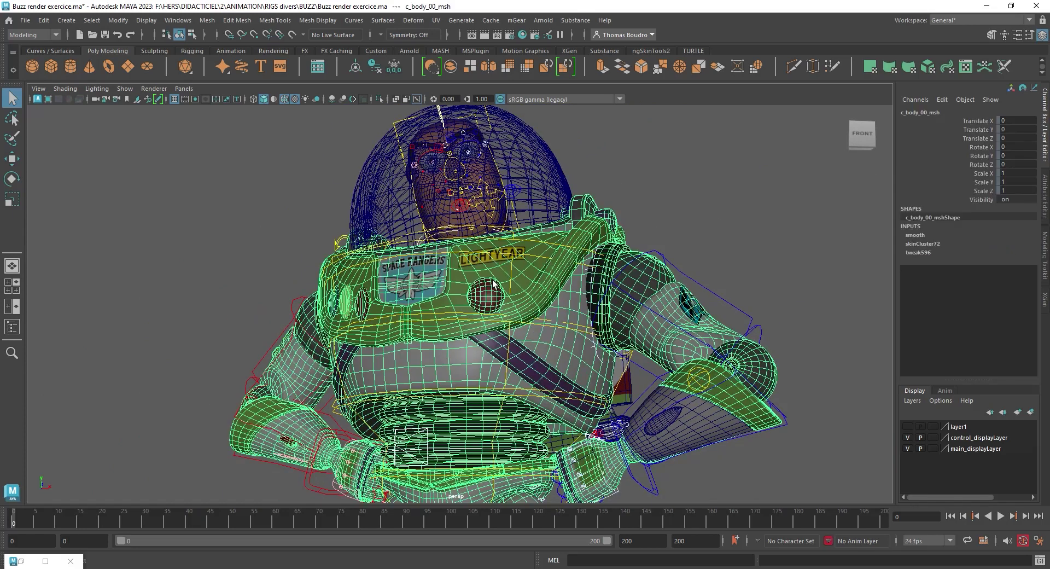
key(1)
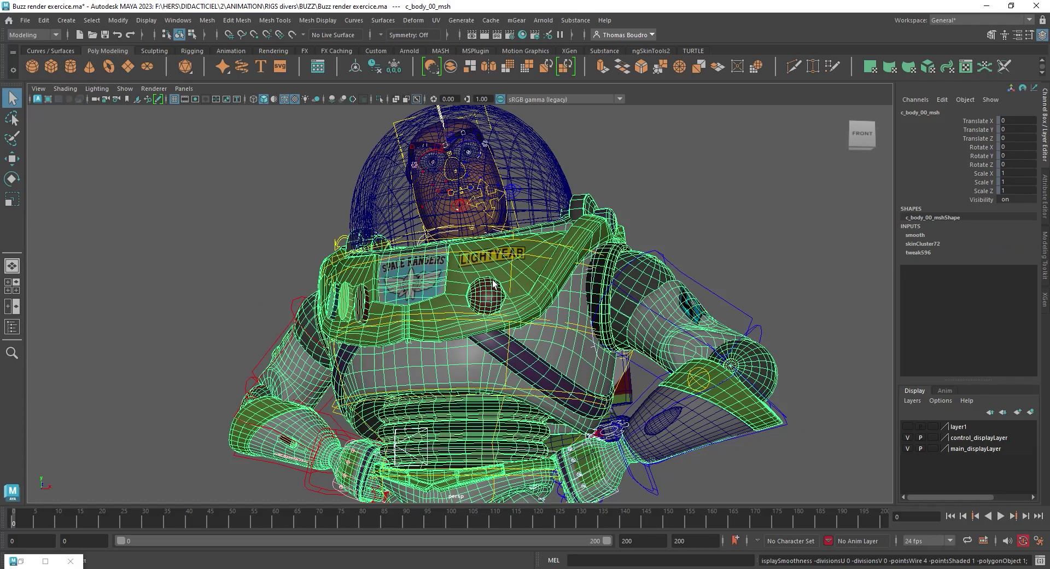
click(539, 178)
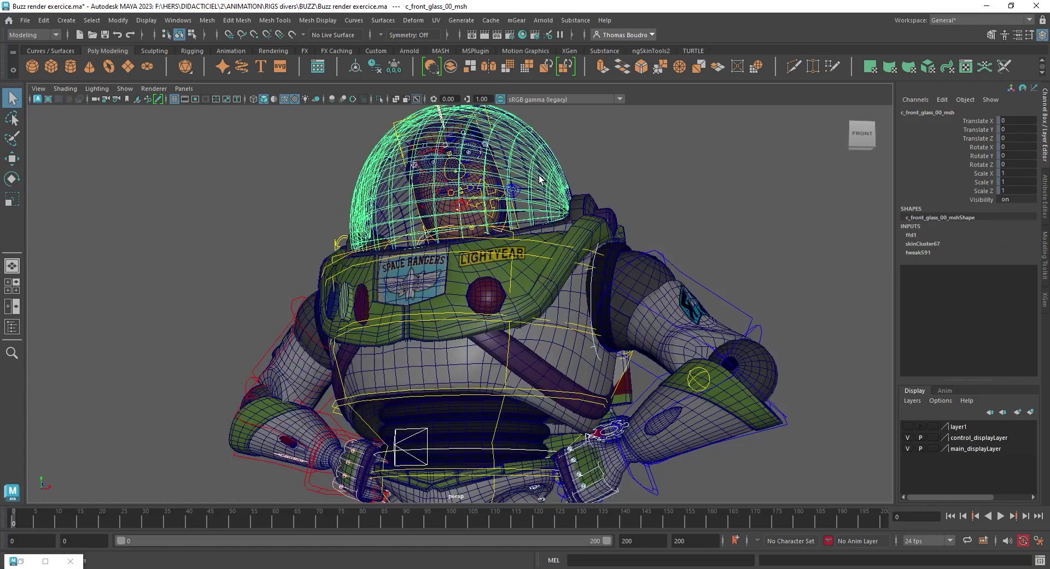
key(1)
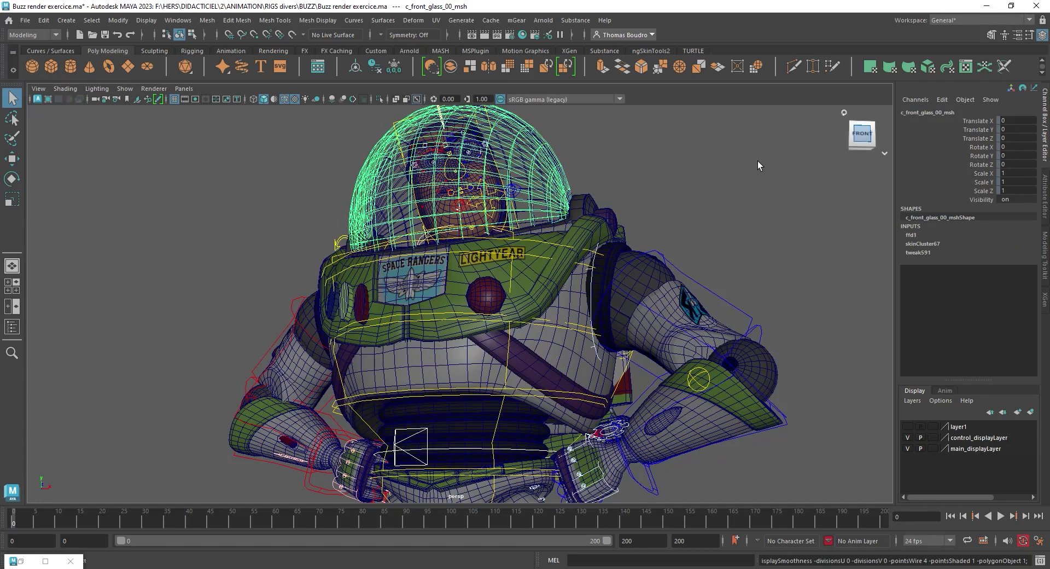
Step: Turn smooth mesh preview back on for the body mesh and the helmet's front glass
click(549, 279)
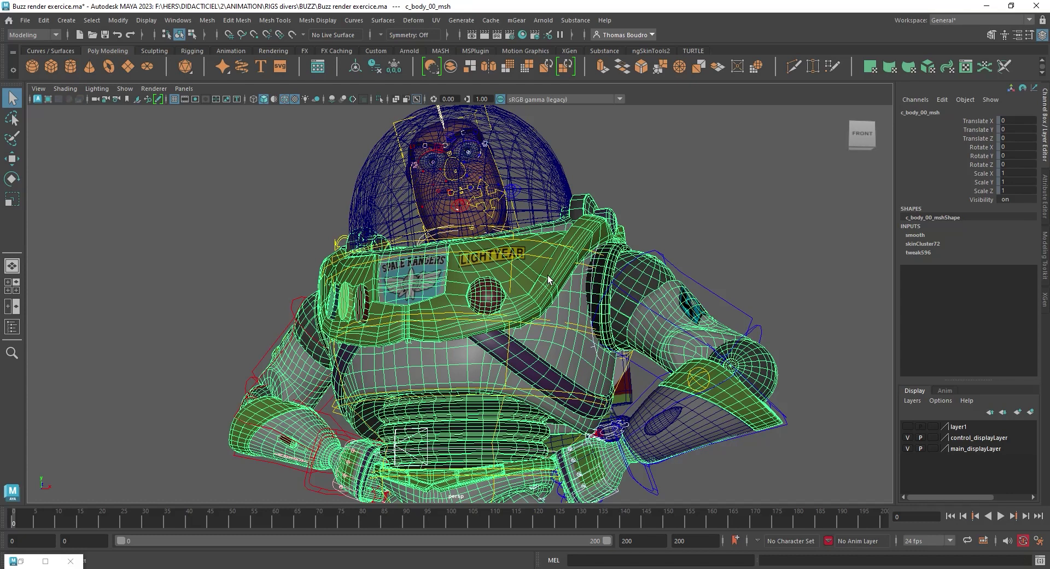
key(3)
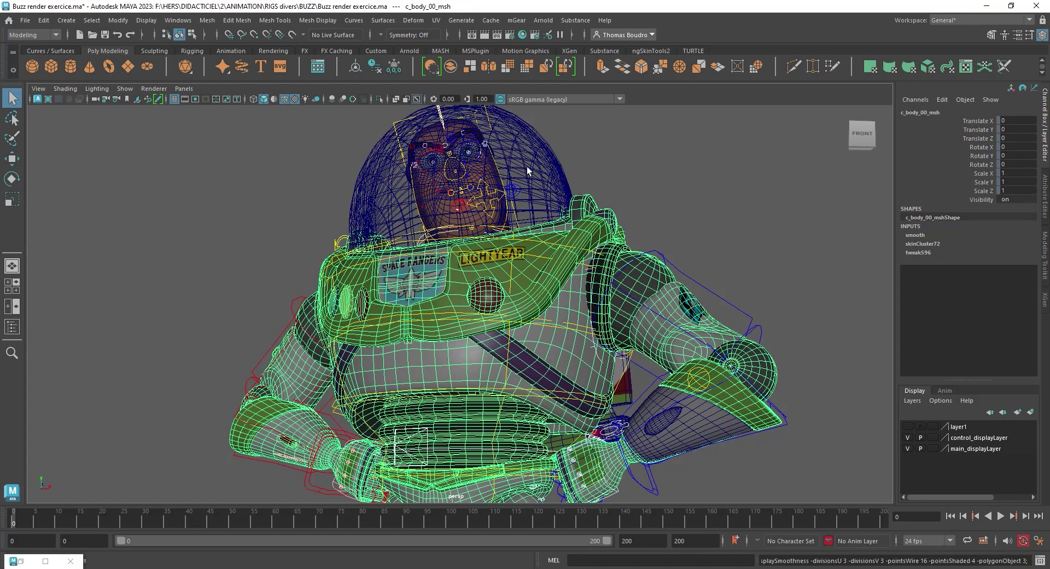
click(527, 166)
key(3)
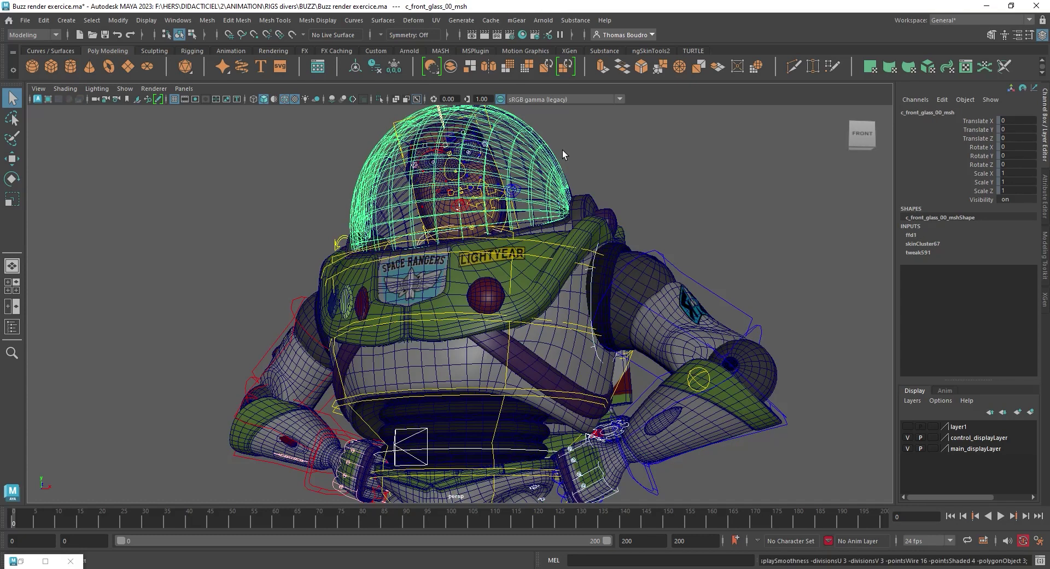